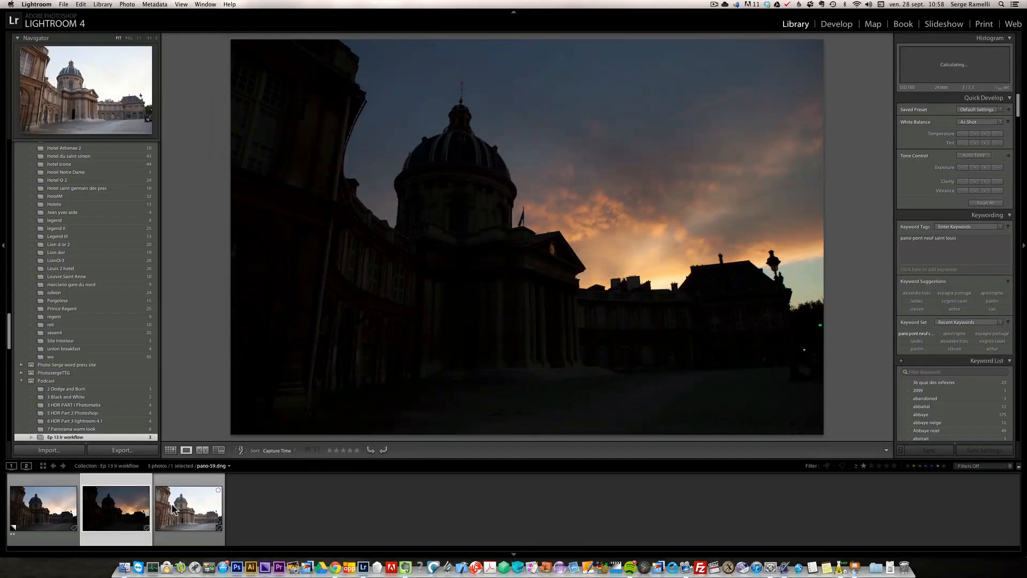
- View the bright exposure, and open the medium exposure, AcademieFrancaise-1.dng Copy 1, for developing
{"action": "left_click", "coordinate": [185, 505]}
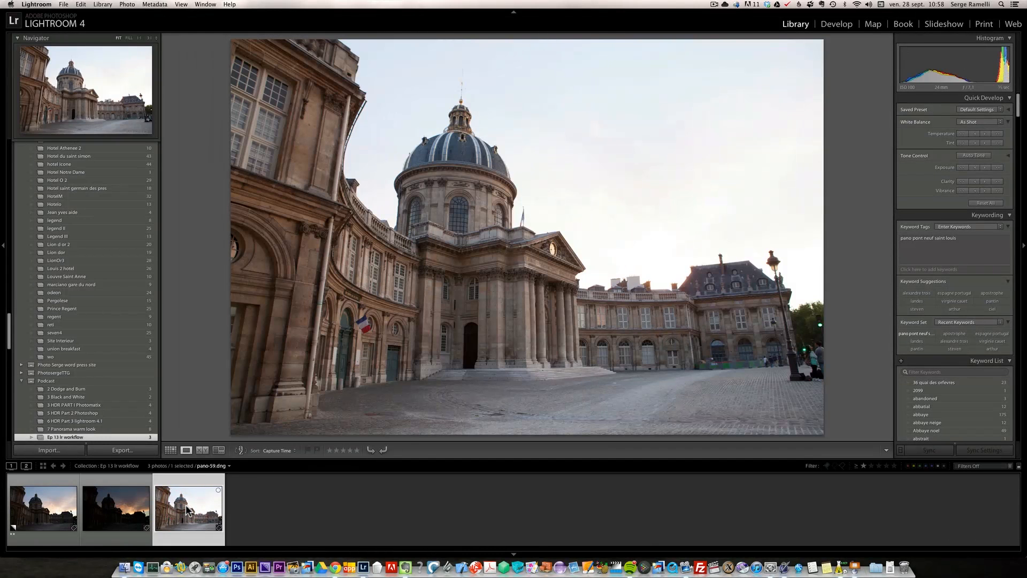
{"action": "left_click", "coordinate": [60, 509]}
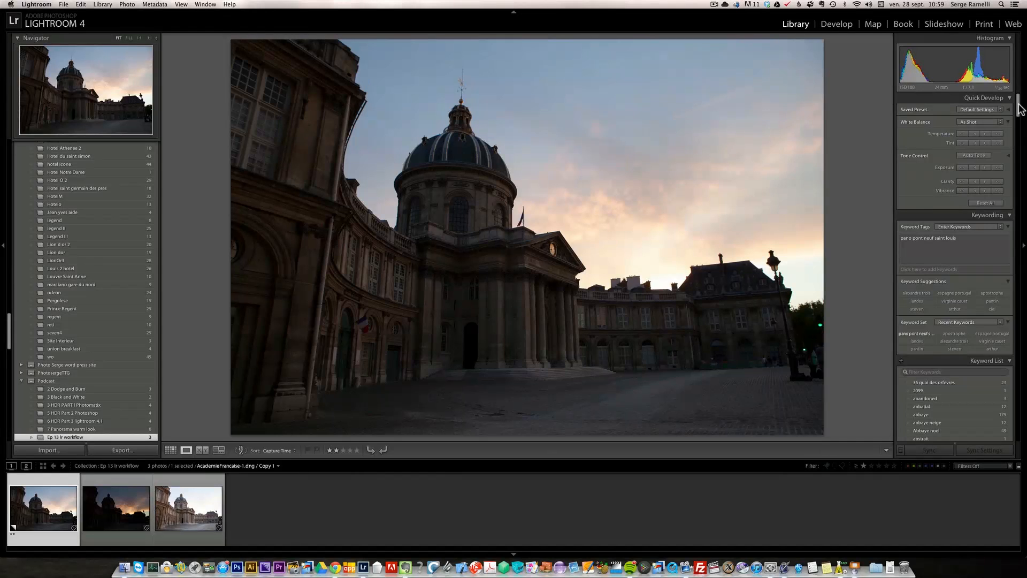
{"action": "left_click", "coordinate": [842, 26]}
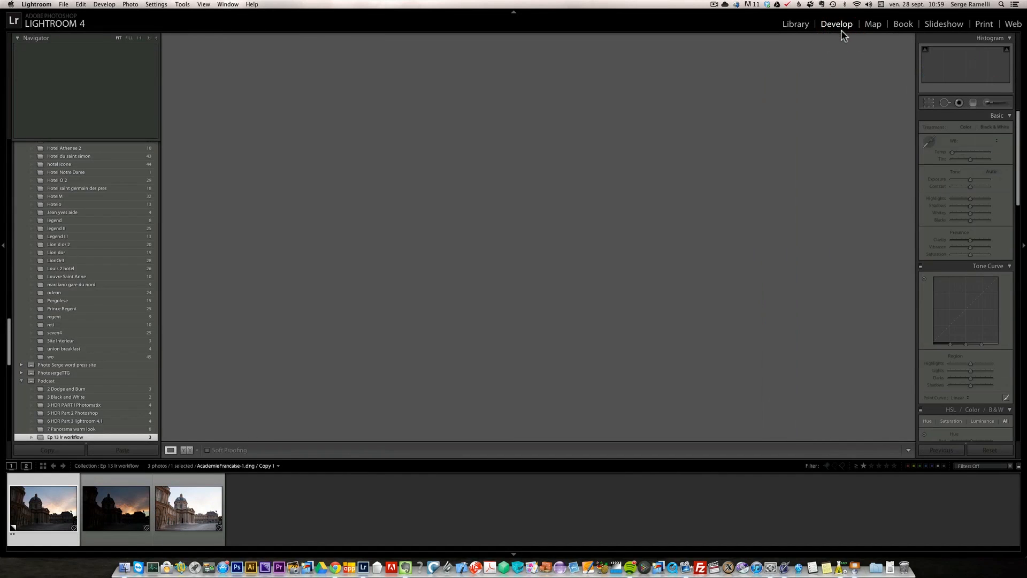
- Set the photo's Shadows to +100 and Highlights to −100
{"action": "mouse_move", "coordinate": [1018, 159]}
{"action": "left_mouse_down"}
{"action": "mouse_move", "coordinate": [1019, 167]}
{"action": "mouse_move", "coordinate": [1020, 150]}
{"action": "left_mouse_up"}
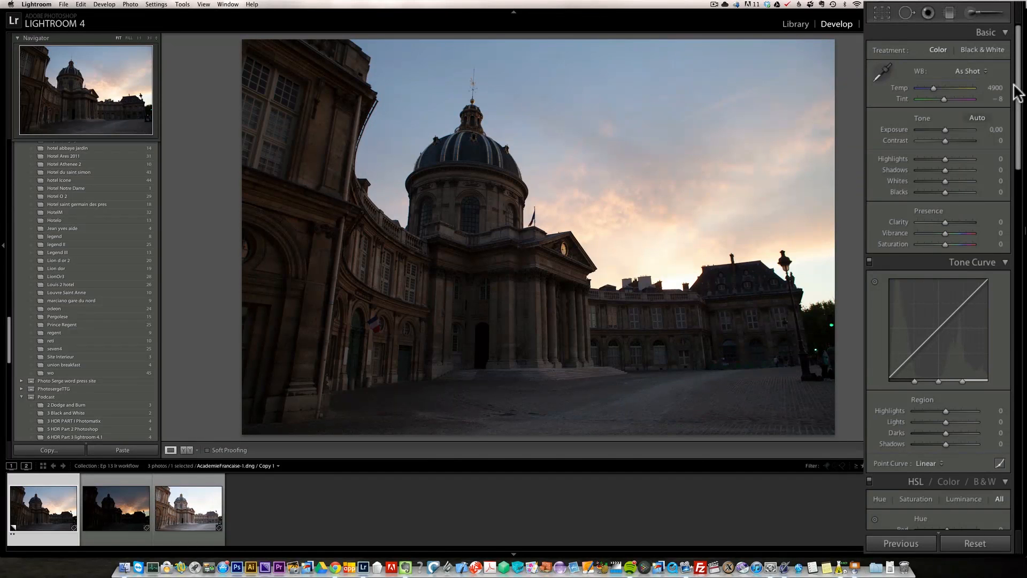
{"action": "left_click_drag", "start_coordinate": [955, 169], "coordinate": [982, 166]}
{"action": "left_click_drag", "start_coordinate": [920, 156], "coordinate": [907, 155]}
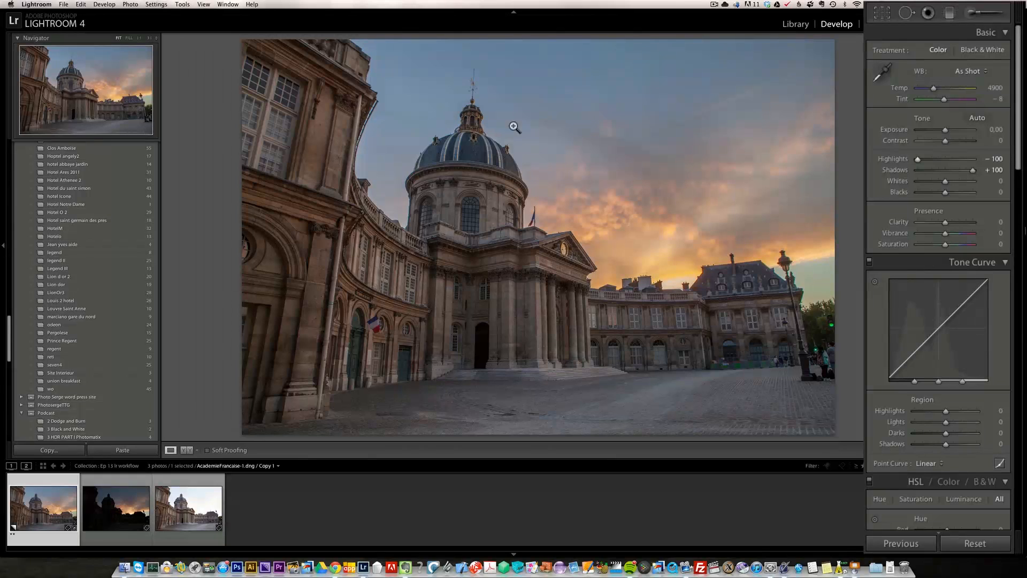
{"action": "left_click", "coordinate": [945, 182], "text": "alt"}
{"action": "left_click_drag", "start_coordinate": [945, 181], "coordinate": [950, 181]}
{"action": "double_click", "coordinate": [950, 182]}
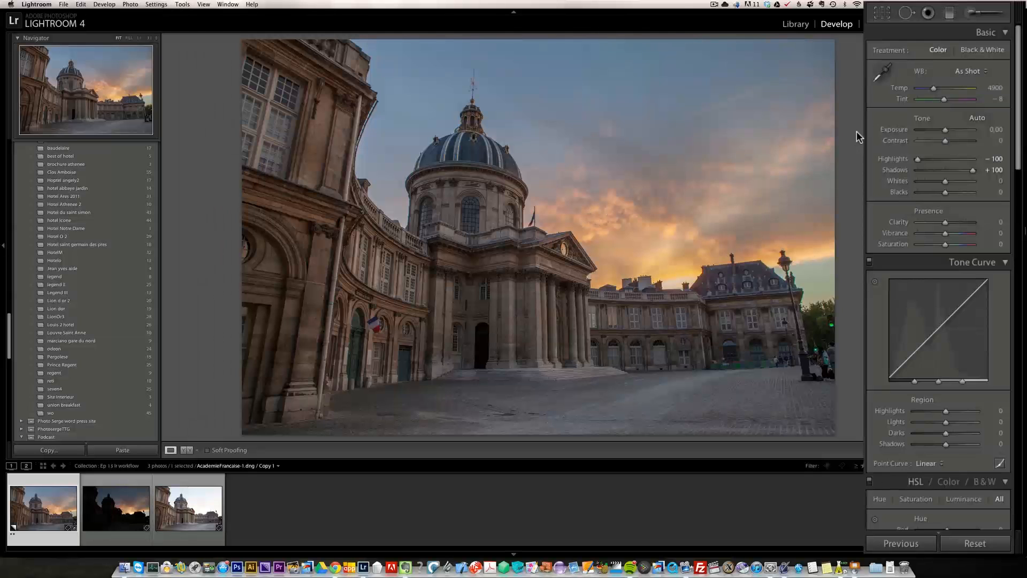
- Draw a graduated filter with exposure −0.42 diagonally from the upper sky down to the buildings
{"action": "left_click", "coordinate": [949, 13]}
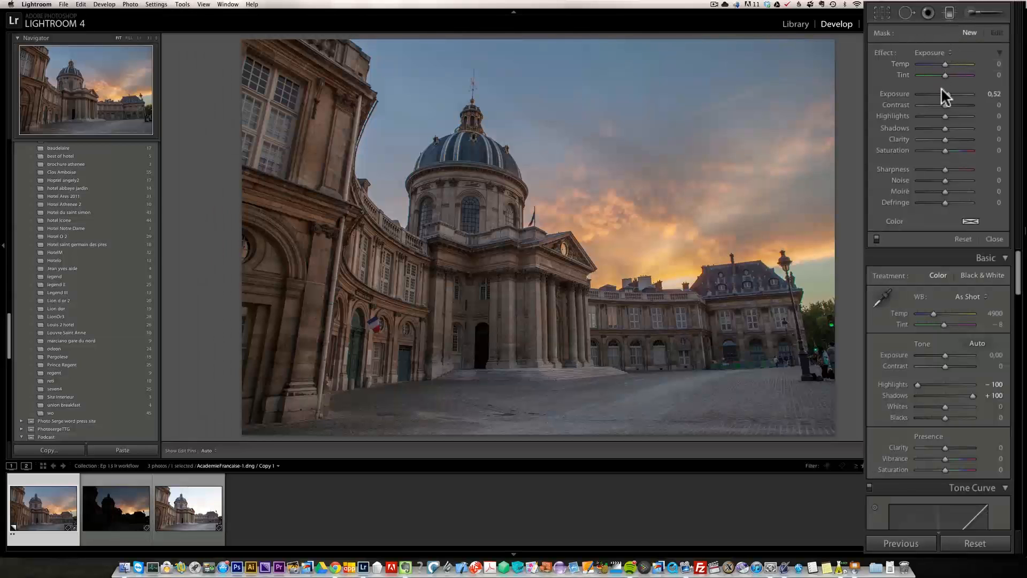
{"action": "left_click", "coordinate": [935, 53]}
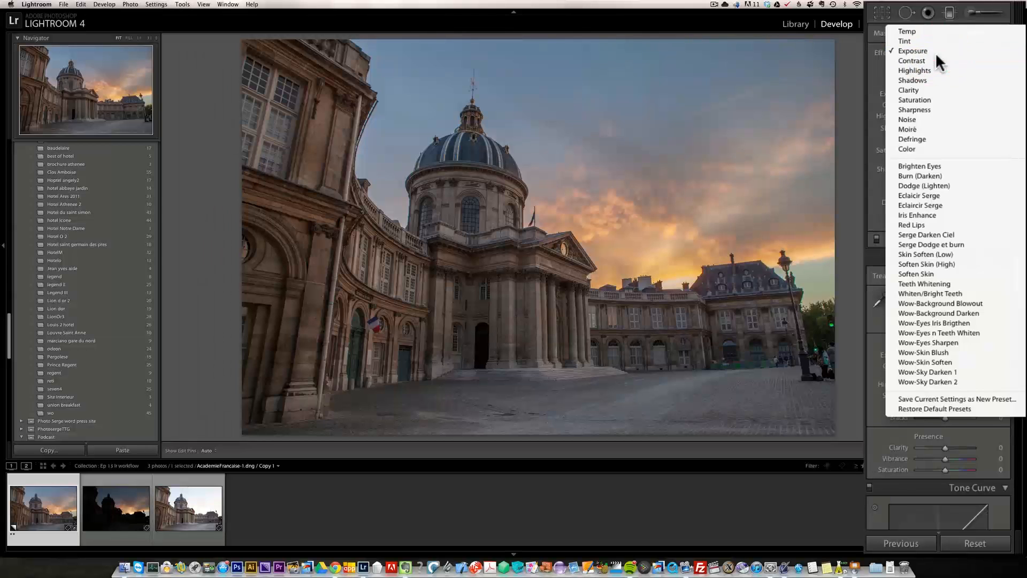
{"action": "left_click", "coordinate": [935, 52]}
{"action": "left_click_drag", "start_coordinate": [947, 92], "coordinate": [942, 93]}
{"action": "left_click_drag", "start_coordinate": [666, 166], "coordinate": [601, 332]}
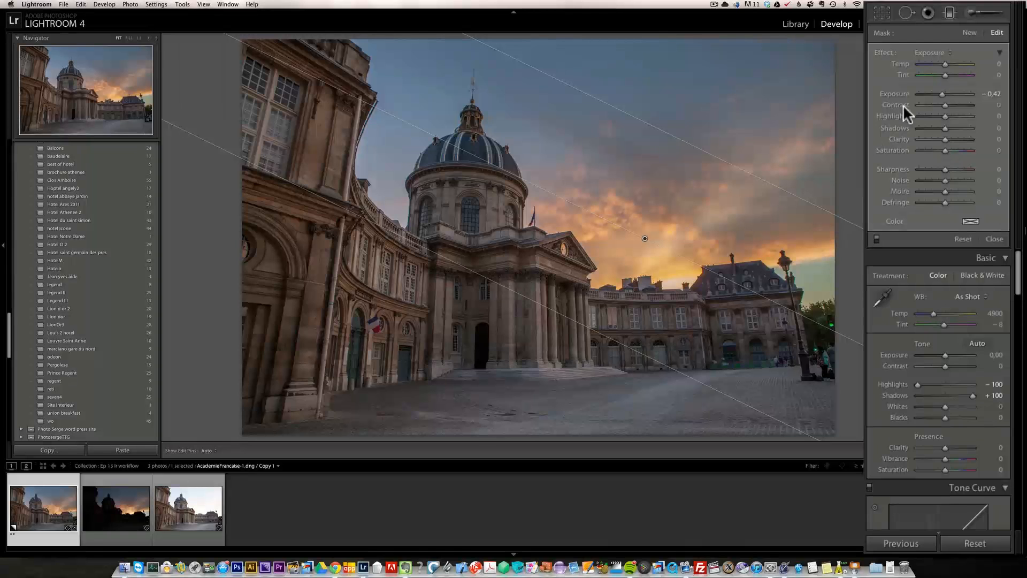
- Set the graduated filter's contrast to 39, clarity to 48 and sharpness to 34, and compare the photo with and without it
{"action": "left_click", "coordinate": [954, 102]}
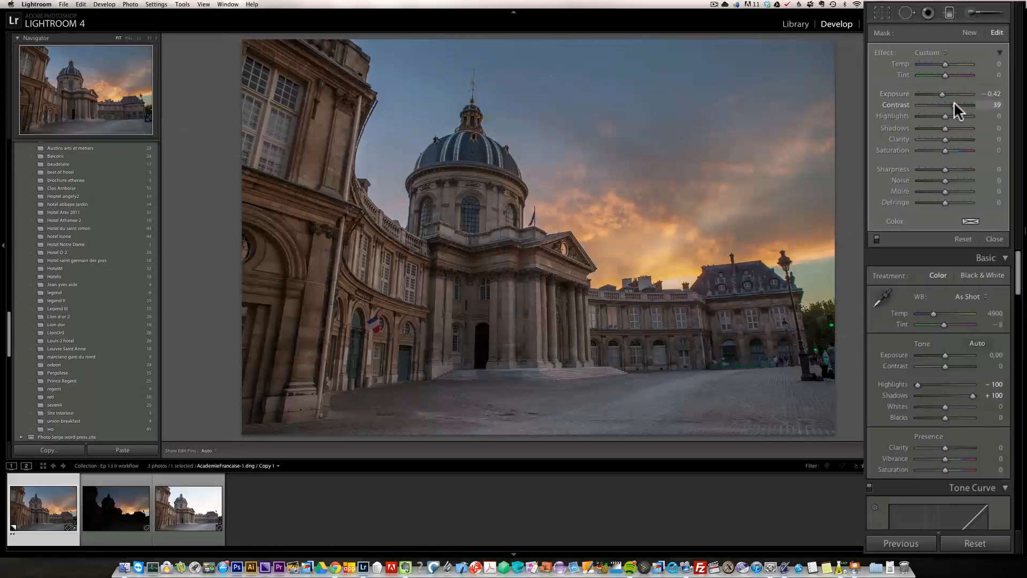
{"action": "left_click", "coordinate": [957, 137]}
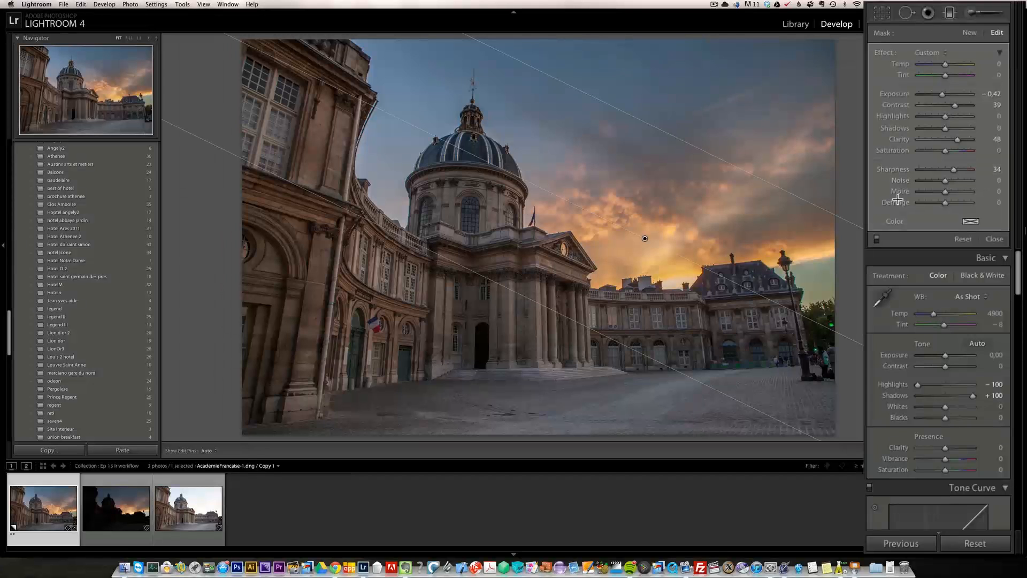
{"action": "left_click", "coordinate": [876, 238]}
{"action": "left_click", "coordinate": [877, 239]}
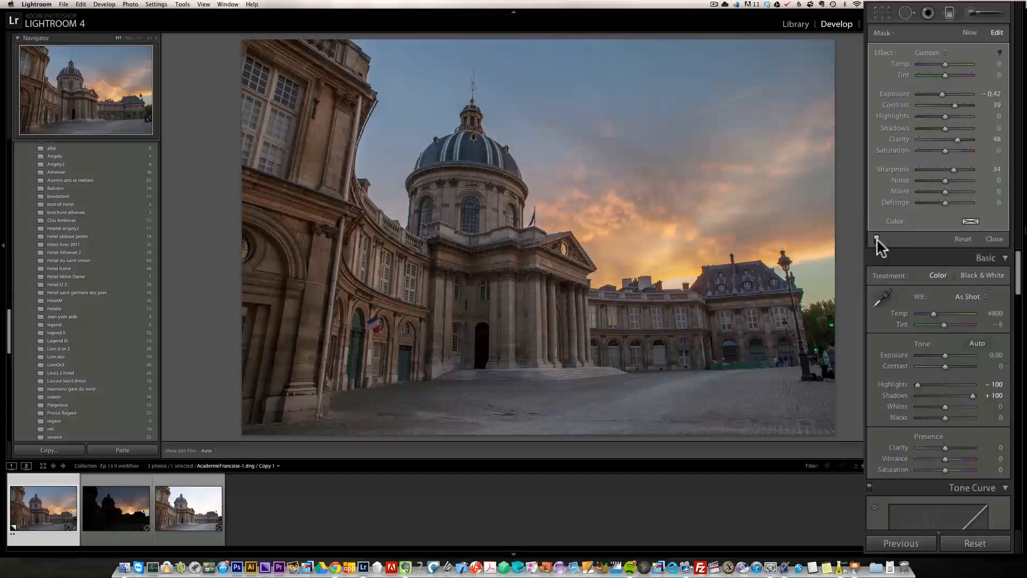
{"action": "left_click", "coordinate": [877, 239]}
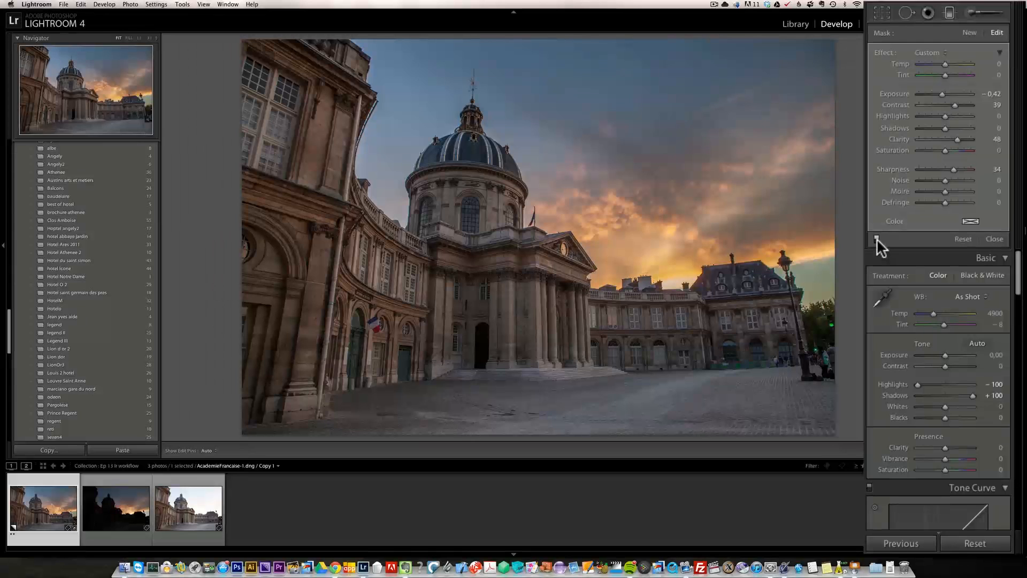
{"action": "left_click", "coordinate": [995, 239]}
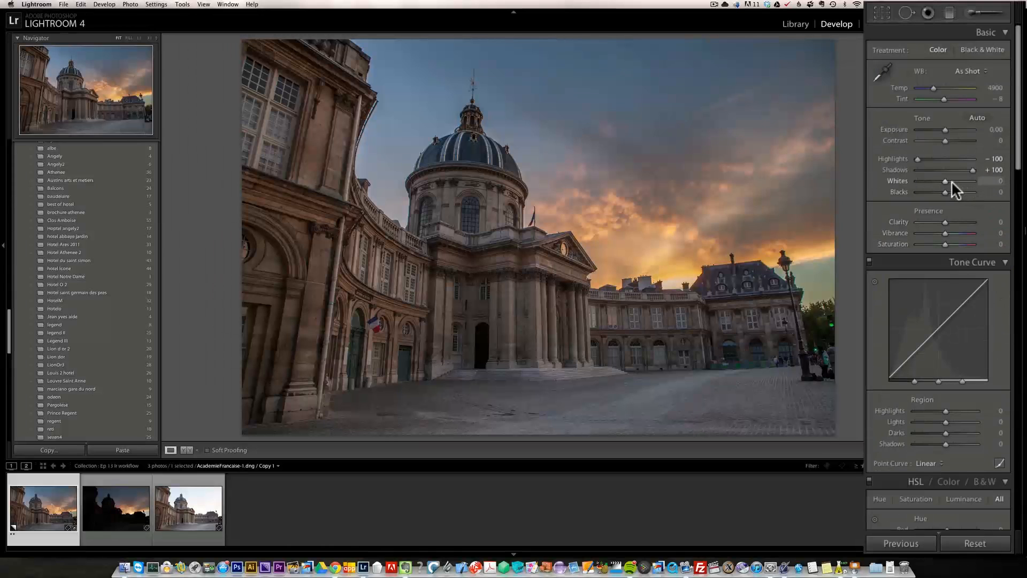
- Set Whites to +73 while checking the highlight clipping preview
{"action": "key", "text": "alt"}
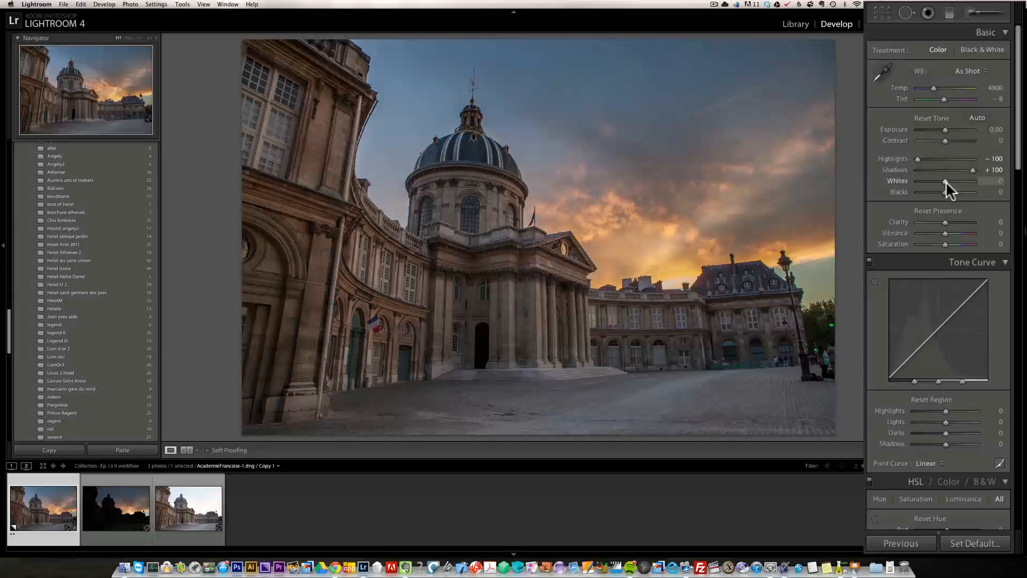
{"action": "left_click_drag", "start_coordinate": [945, 181], "coordinate": [956, 181]}
{"action": "key", "text": "alt"}
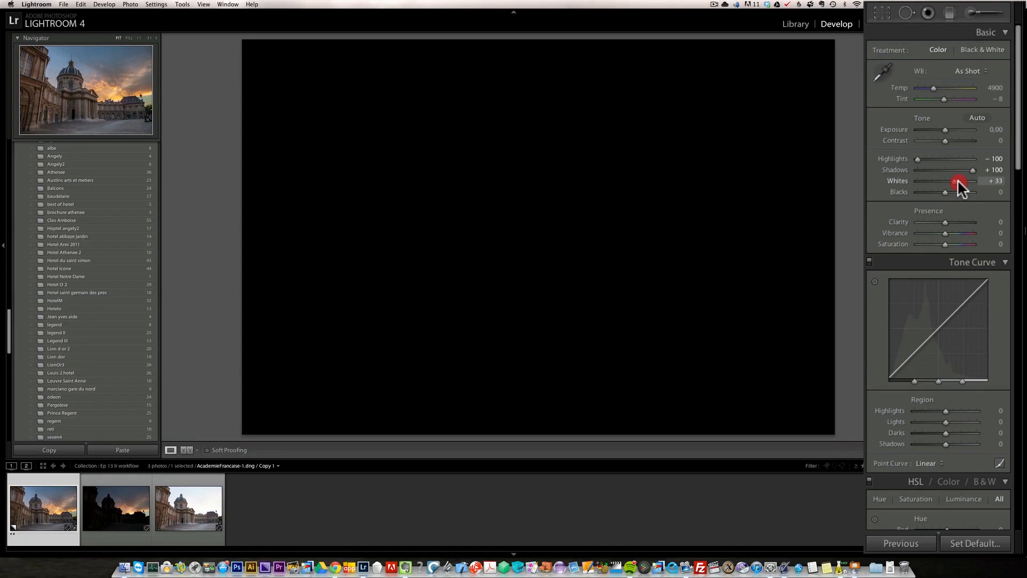
{"action": "left_click_drag", "start_coordinate": [958, 179], "coordinate": [961, 180]}
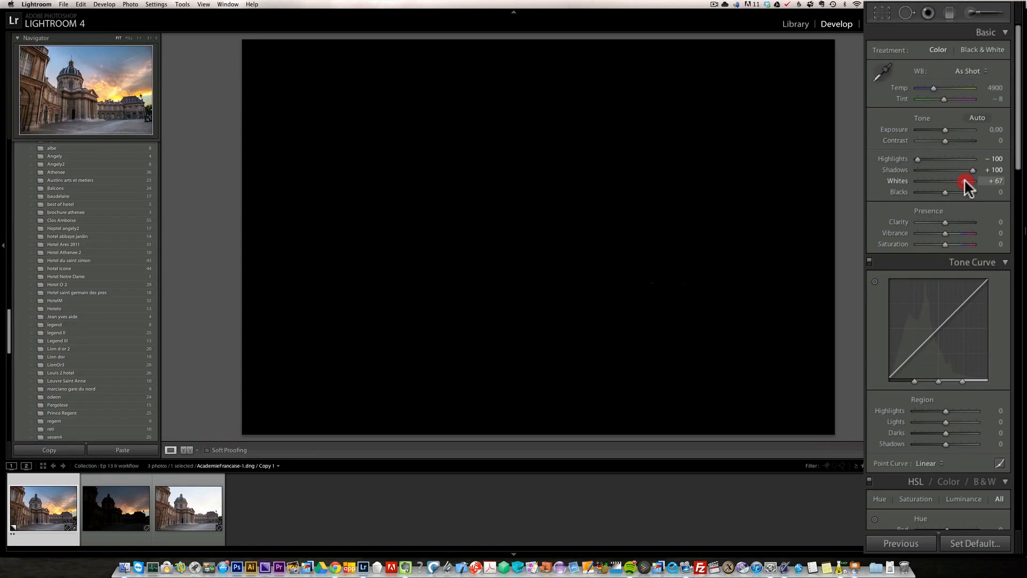
{"action": "left_click_drag", "start_coordinate": [965, 182], "coordinate": [968, 182]}
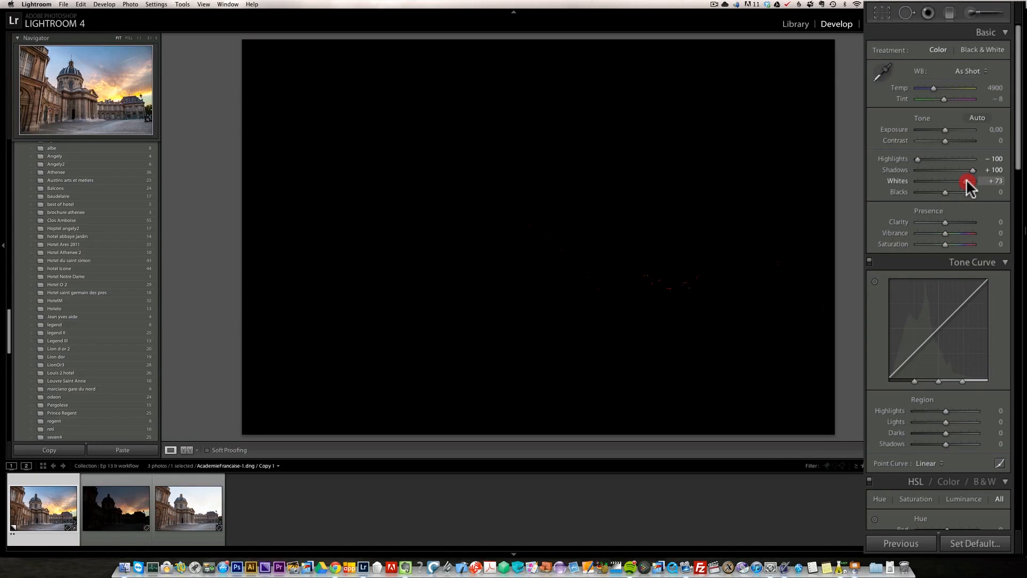
{"action": "left_click_drag", "start_coordinate": [966, 179], "coordinate": [964, 181]}
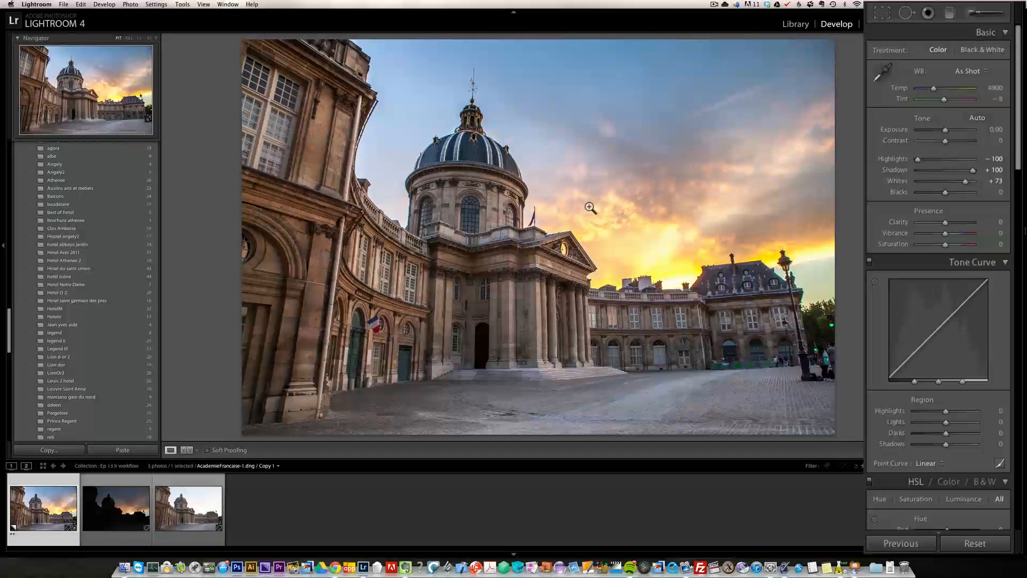
- Set Blacks to −27 while checking how the dark areas of the photo deepen
{"action": "left_click", "coordinate": [944, 191], "text": "alt"}
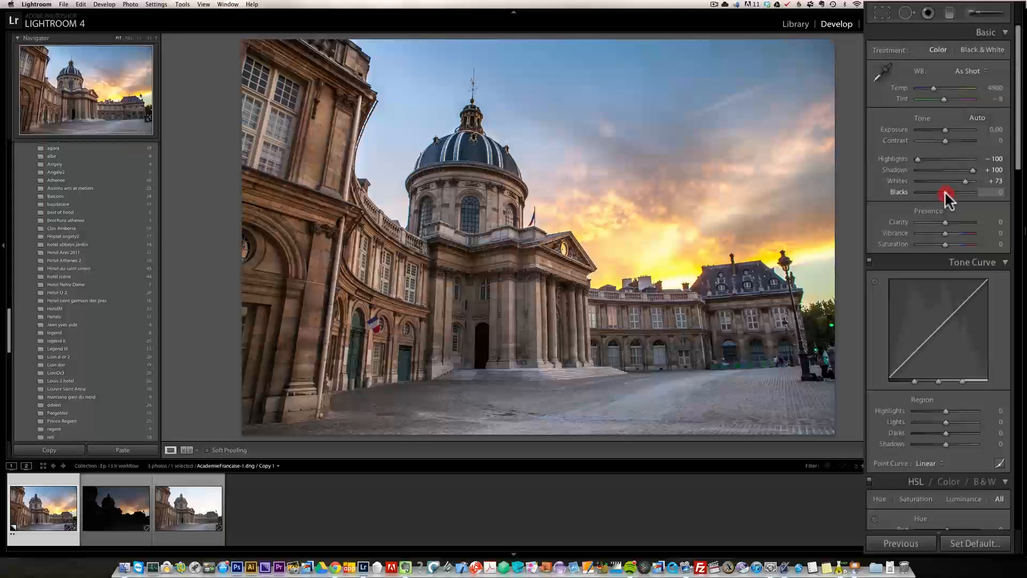
{"action": "left_click_drag", "start_coordinate": [944, 191], "coordinate": [933, 191]}
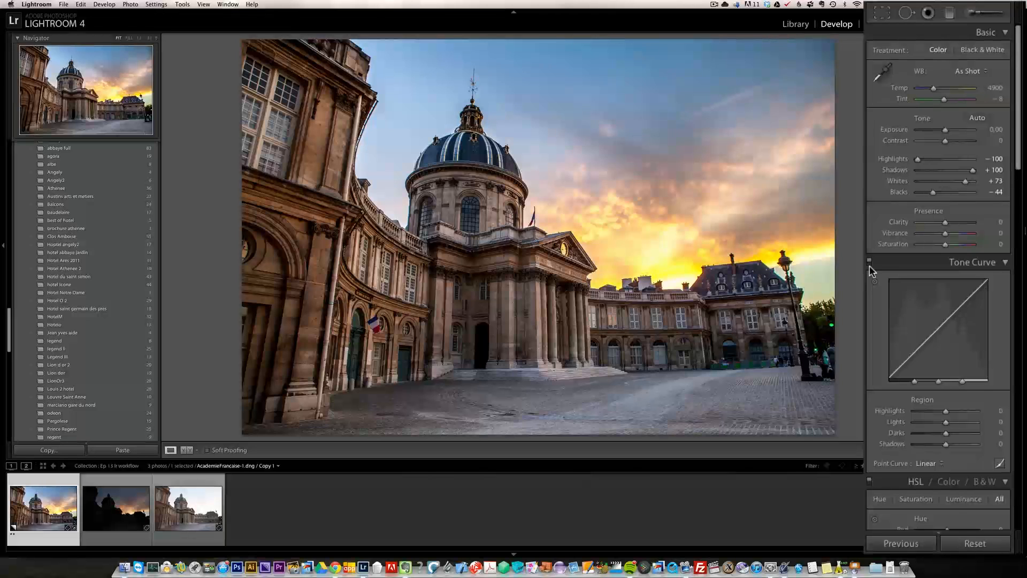
{"action": "left_click_drag", "start_coordinate": [931, 194], "coordinate": [931, 191]}
{"action": "left_click_drag", "start_coordinate": [934, 191], "coordinate": [936, 191]}
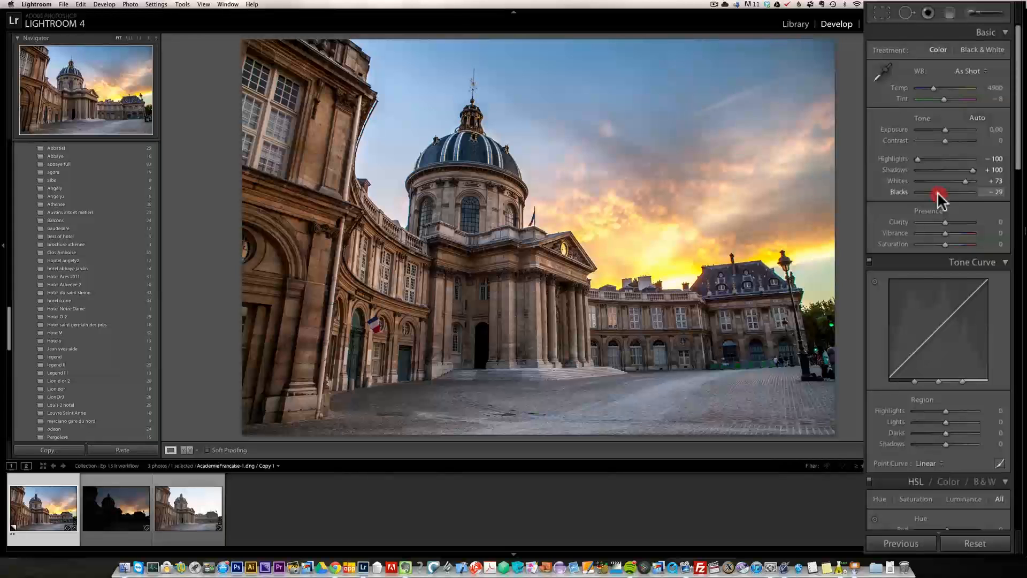
{"action": "left_click_drag", "start_coordinate": [938, 192], "coordinate": [933, 197]}
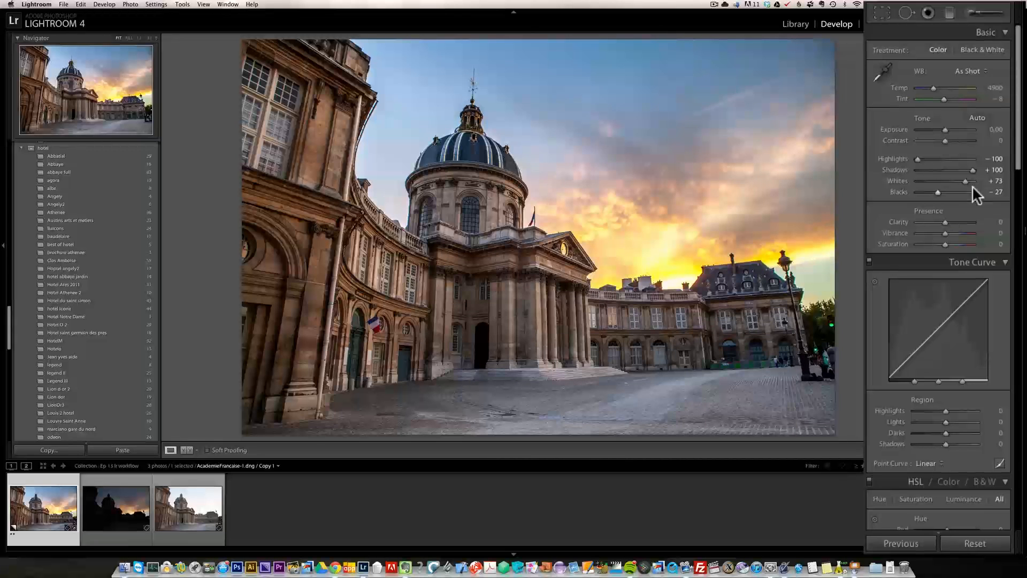
- Set Contrast to +4, and adjust the white balance to tint +10 and temperature 5444
{"action": "scroll", "coordinate": [1020, 164], "scroll_direction": "down", "scroll_amount": 2}
{"action": "scroll", "coordinate": [1022, 150], "scroll_direction": "up", "scroll_amount": 2}
{"action": "left_click", "coordinate": [952, 140]}
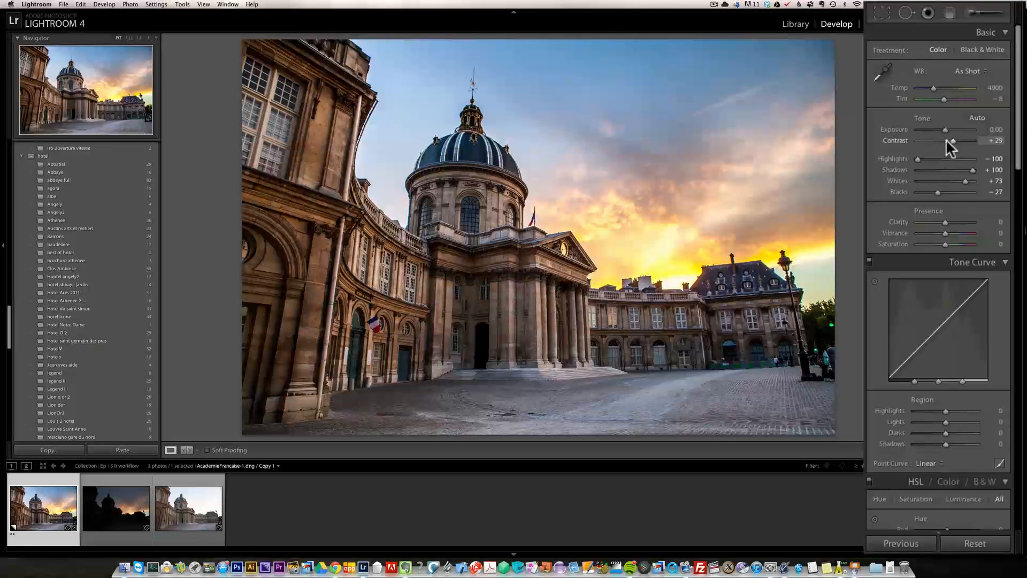
{"action": "left_click_drag", "start_coordinate": [952, 140], "coordinate": [947, 141]}
{"action": "left_click_drag", "start_coordinate": [945, 140], "coordinate": [944, 140]}
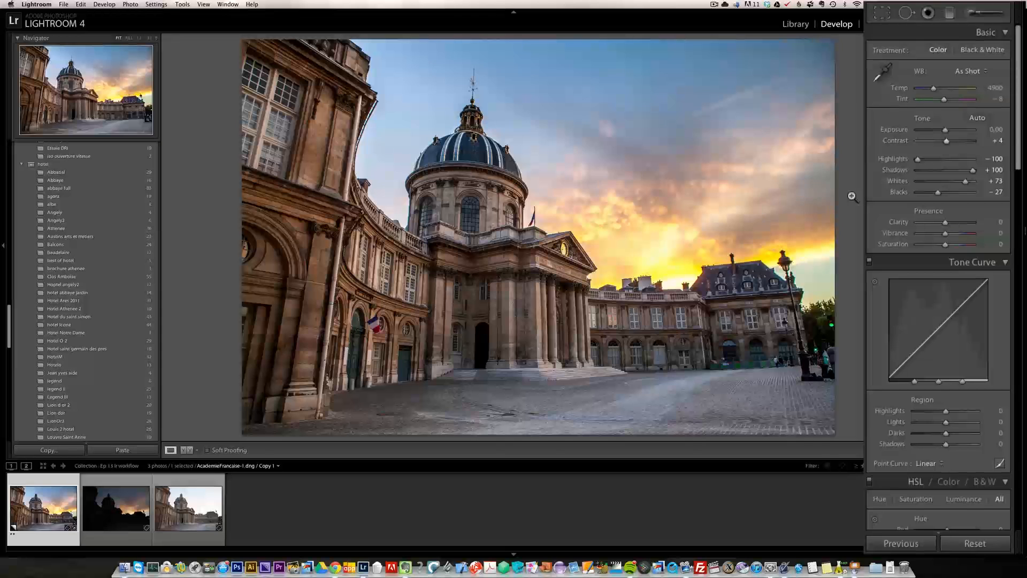
{"action": "left_click_drag", "start_coordinate": [944, 101], "coordinate": [946, 104]}
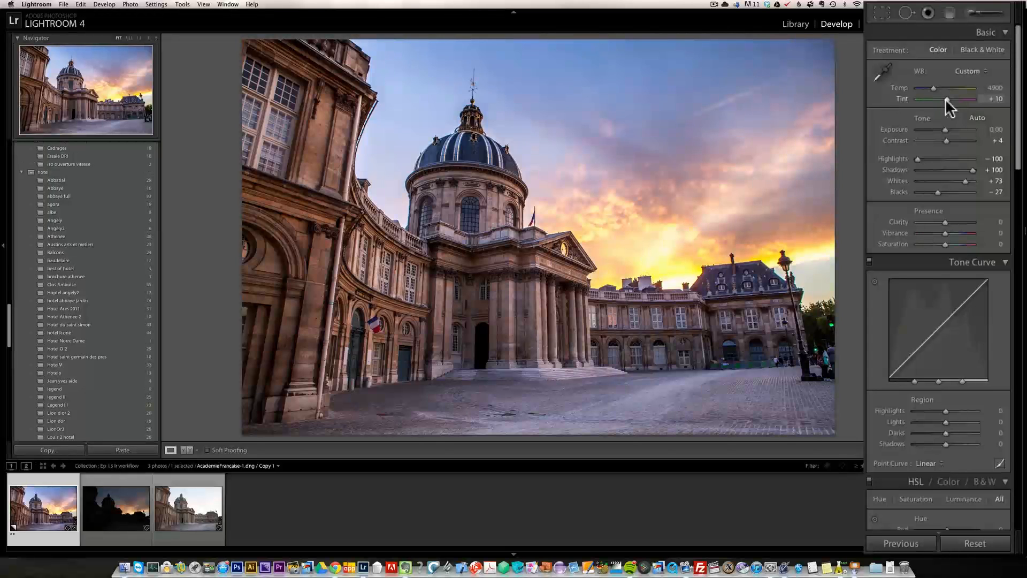
{"action": "left_click_drag", "start_coordinate": [933, 88], "coordinate": [937, 88]}
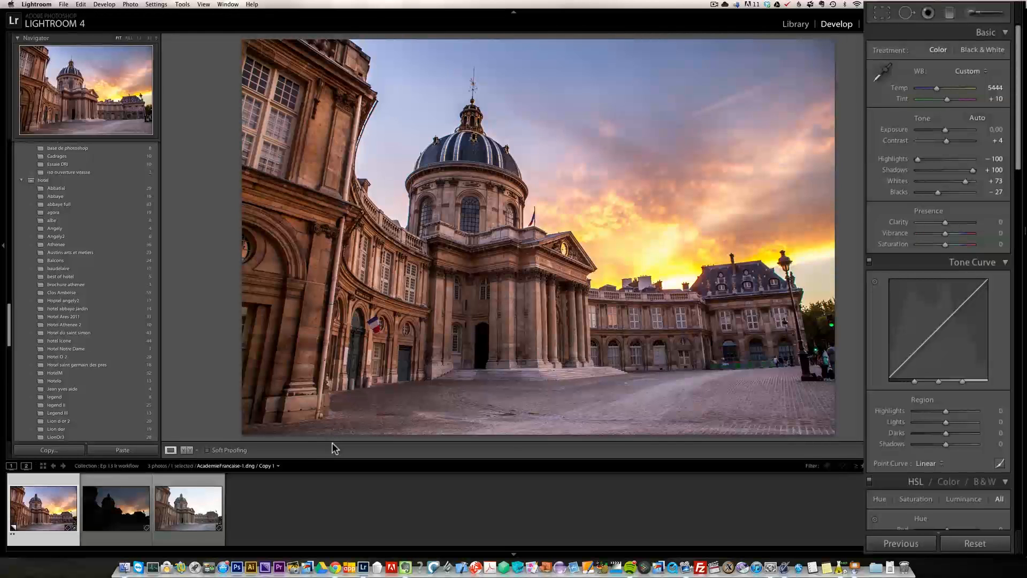
- Check the lens used in the photo's info overlay, and enable the lens profile corrections
{"action": "key", "text": "i"}
{"action": "key", "text": "i"}
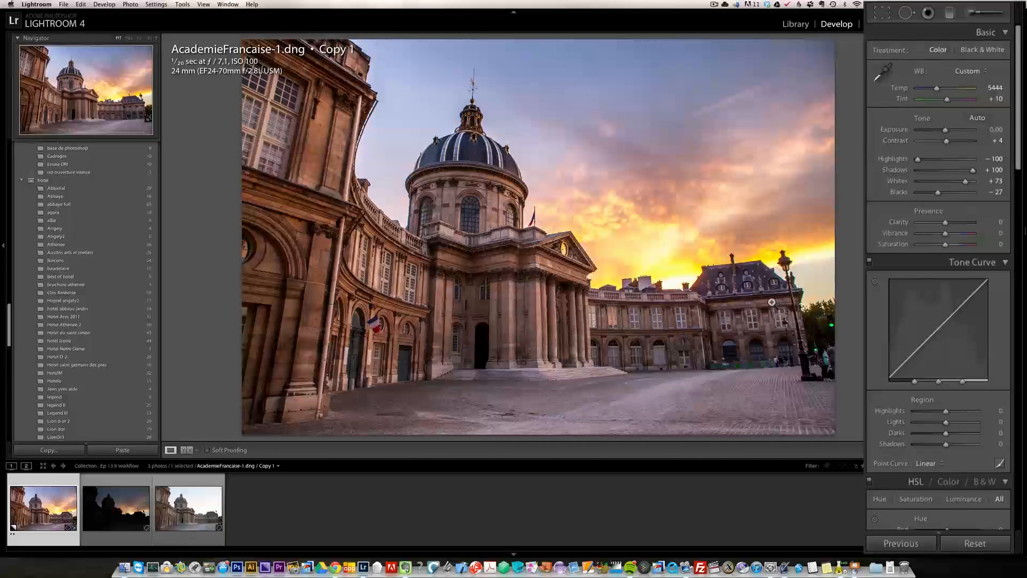
{"action": "key", "text": "i"}
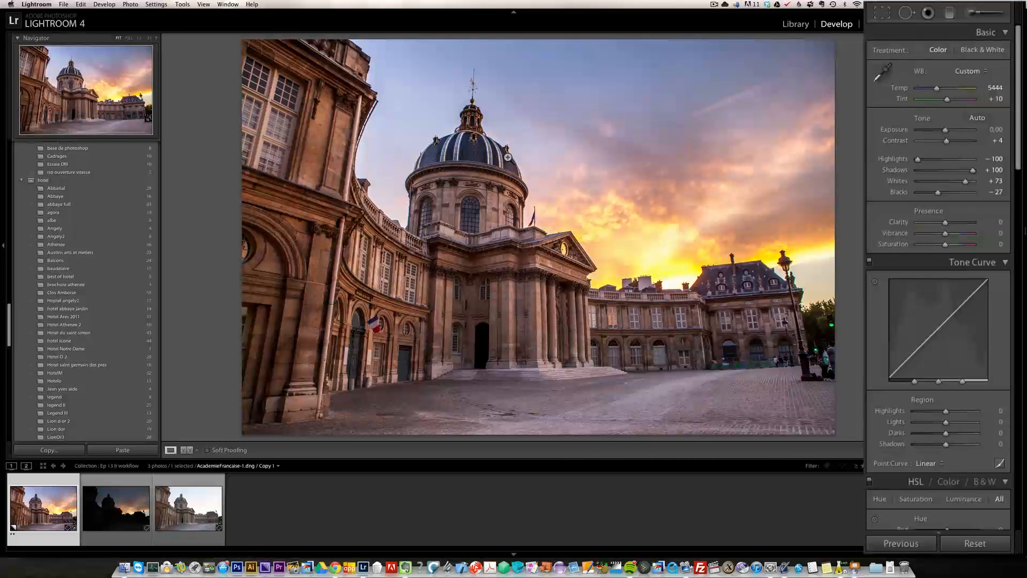
{"action": "left_click_drag", "start_coordinate": [1020, 146], "coordinate": [1018, 428]}
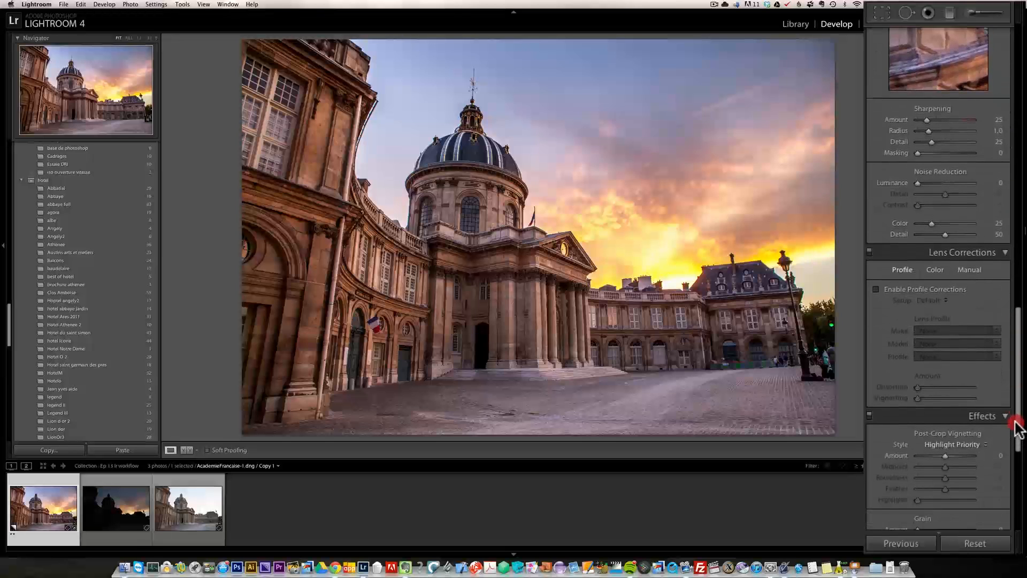
{"action": "left_click", "coordinate": [920, 287]}
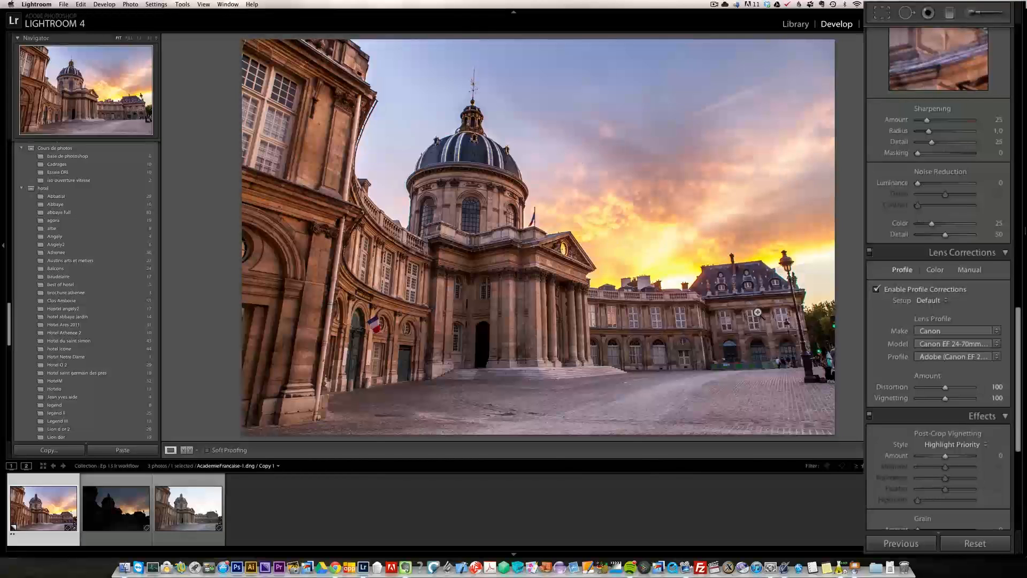
- Remove chromatic aberration along the roof edges near the street lamp, and set the purple defringe amount to 10
{"action": "left_click", "coordinate": [934, 269]}
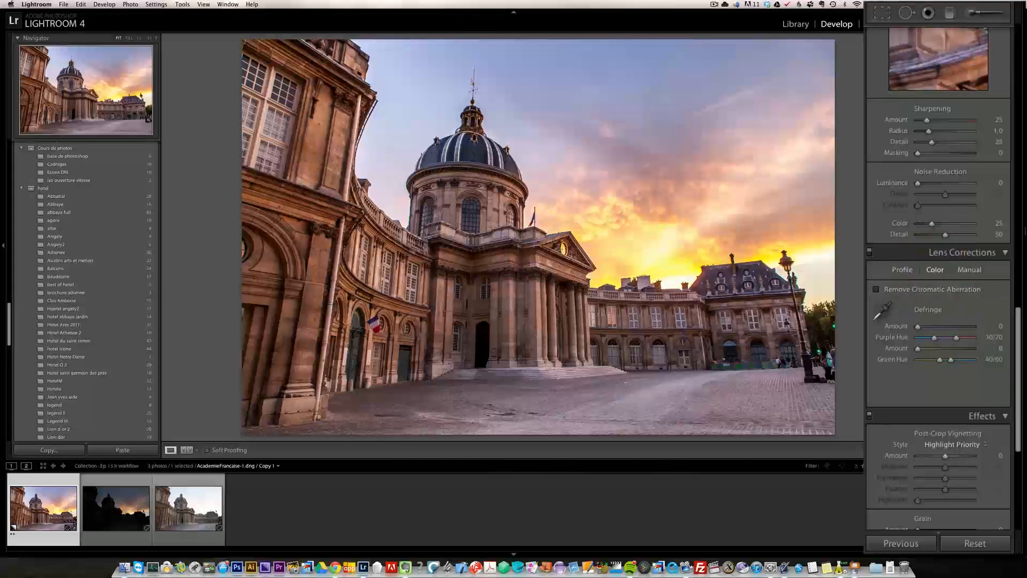
{"action": "left_click", "coordinate": [768, 269]}
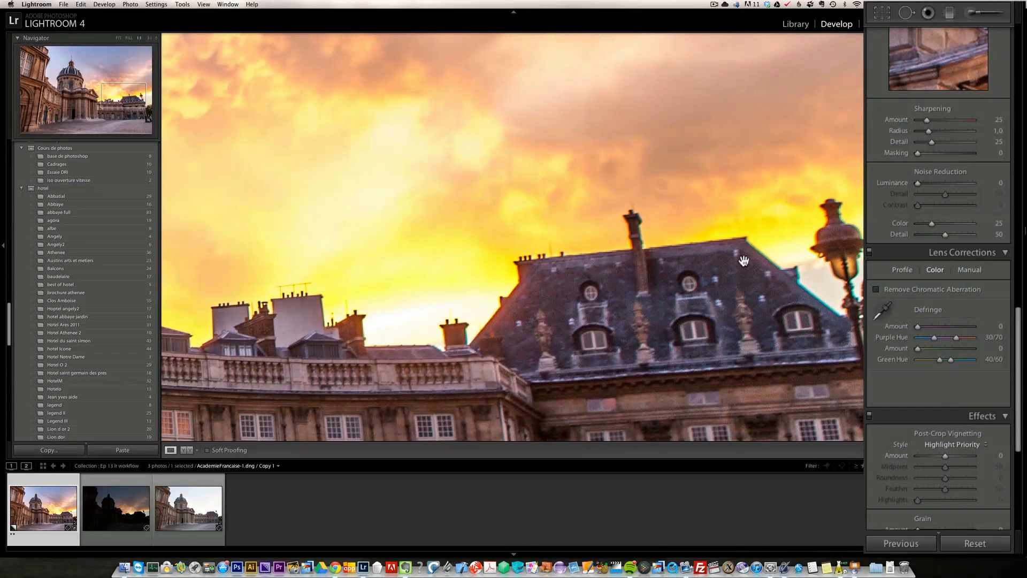
{"action": "left_click_drag", "start_coordinate": [717, 280], "coordinate": [635, 252]}
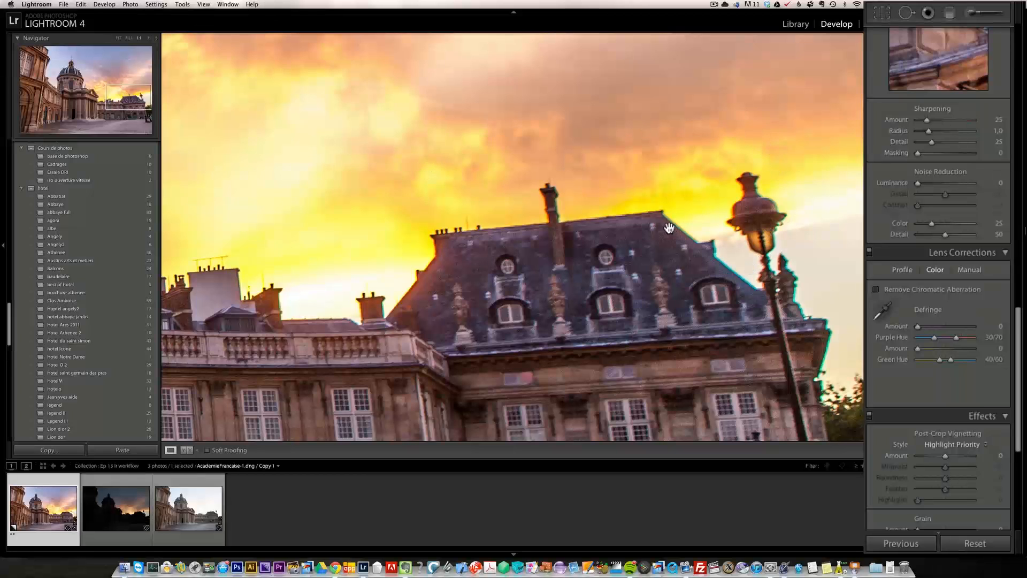
{"action": "left_click", "coordinate": [896, 287]}
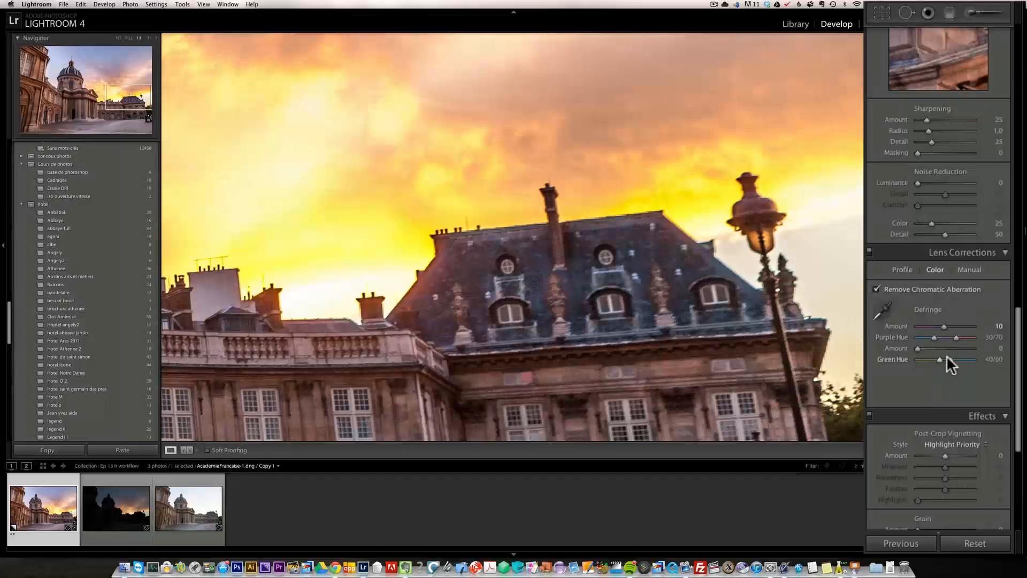
- Set the green defringe amount to 10, and compare the roof edges with chromatic aberration removal switched off and on
{"action": "left_click", "coordinate": [944, 348]}
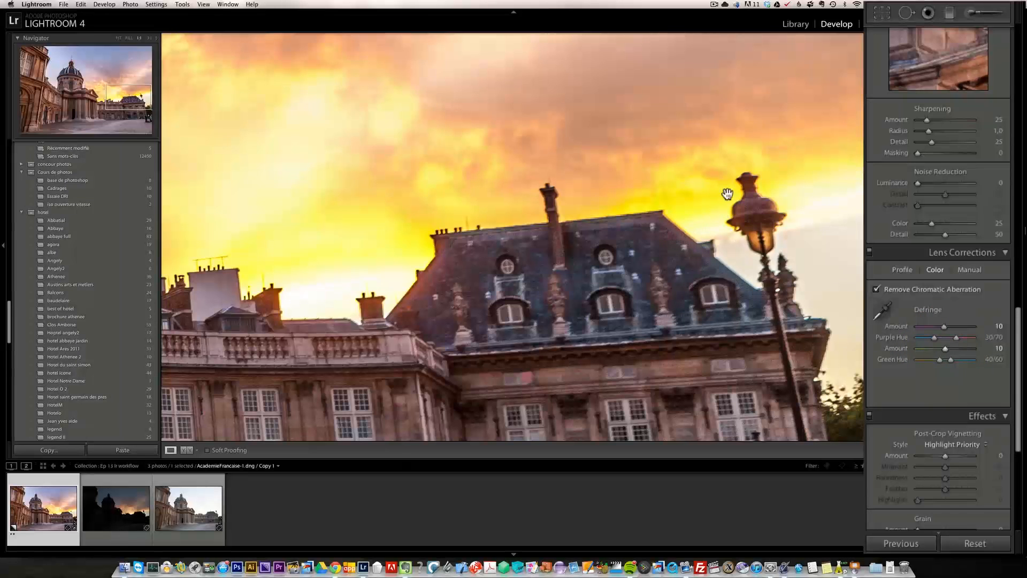
{"action": "left_click", "coordinate": [876, 288]}
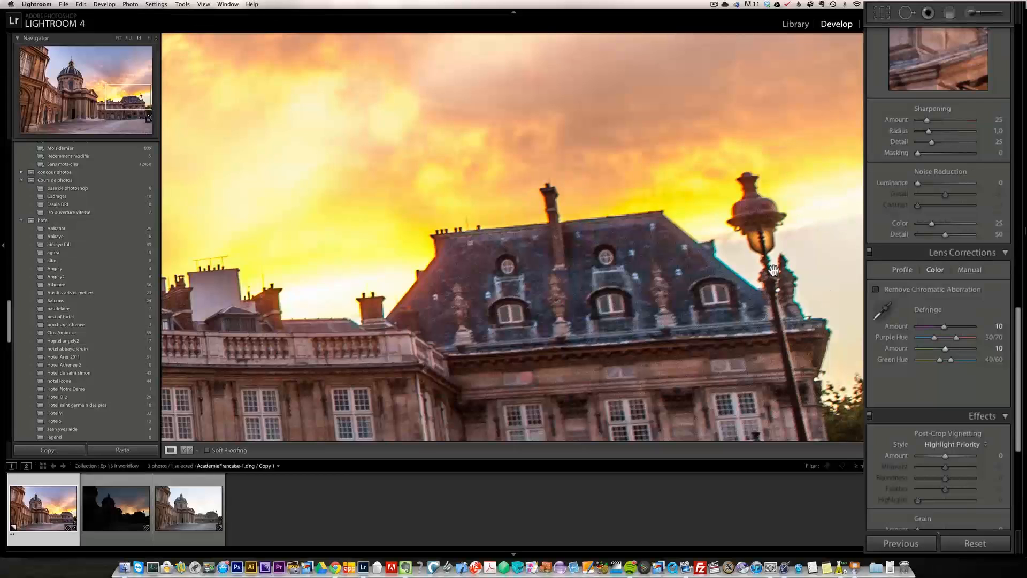
{"action": "left_click", "coordinate": [876, 289]}
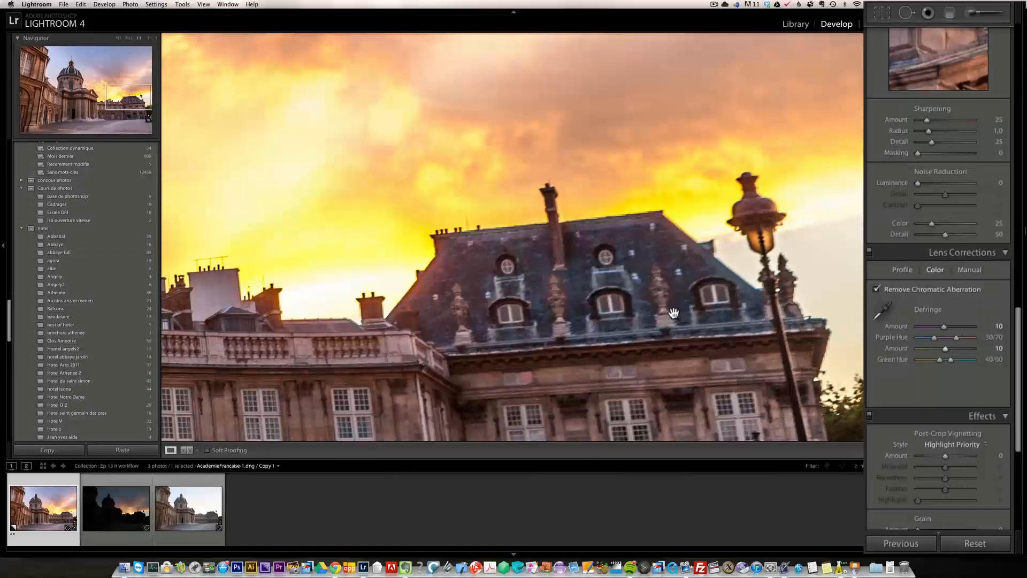
- Examine edge detail on the façades, columns, curved wing and roofs at full size, and show the photo's shooting info
{"action": "left_click_drag", "start_coordinate": [411, 371], "coordinate": [464, 224]}
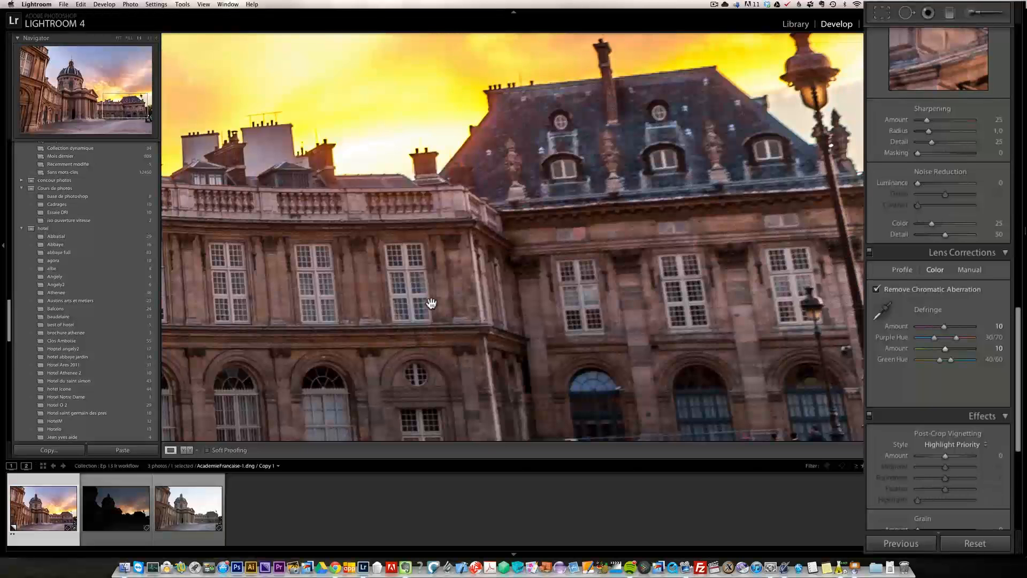
{"action": "key", "text": "super+minus"}
{"action": "key", "text": "super+minus"}
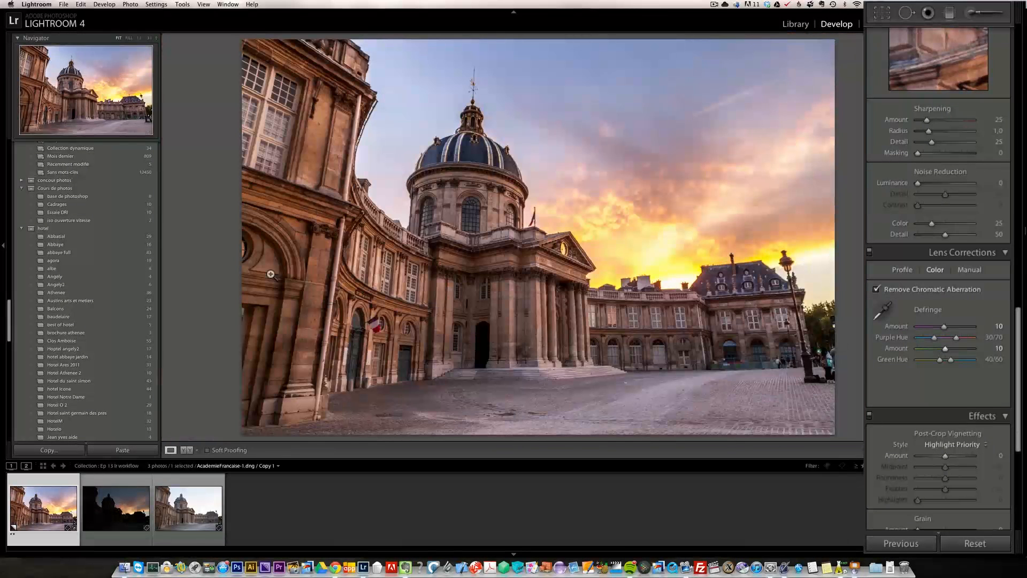
{"action": "left_click", "coordinate": [513, 302]}
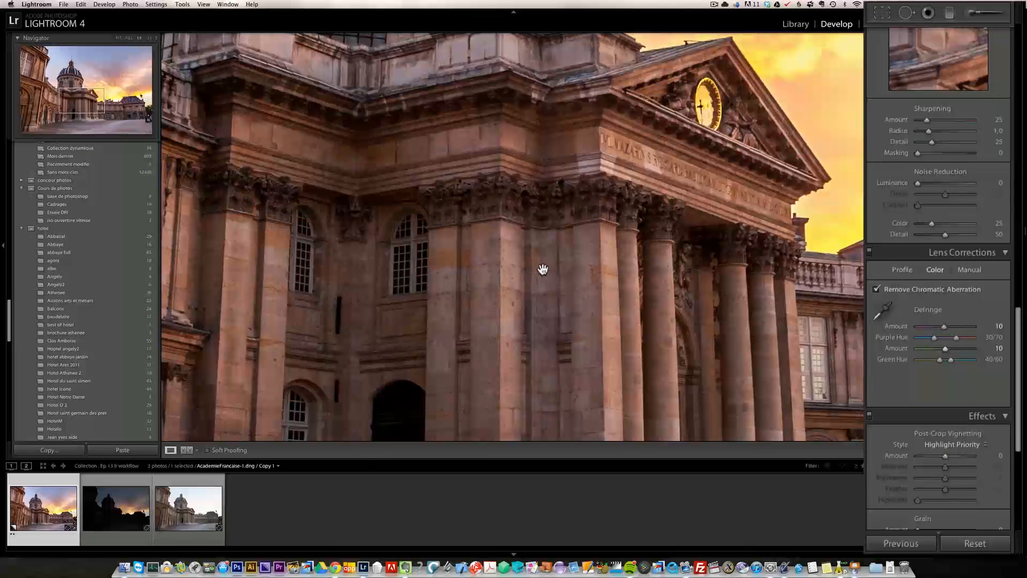
{"action": "left_click_drag", "start_coordinate": [377, 283], "coordinate": [644, 314]}
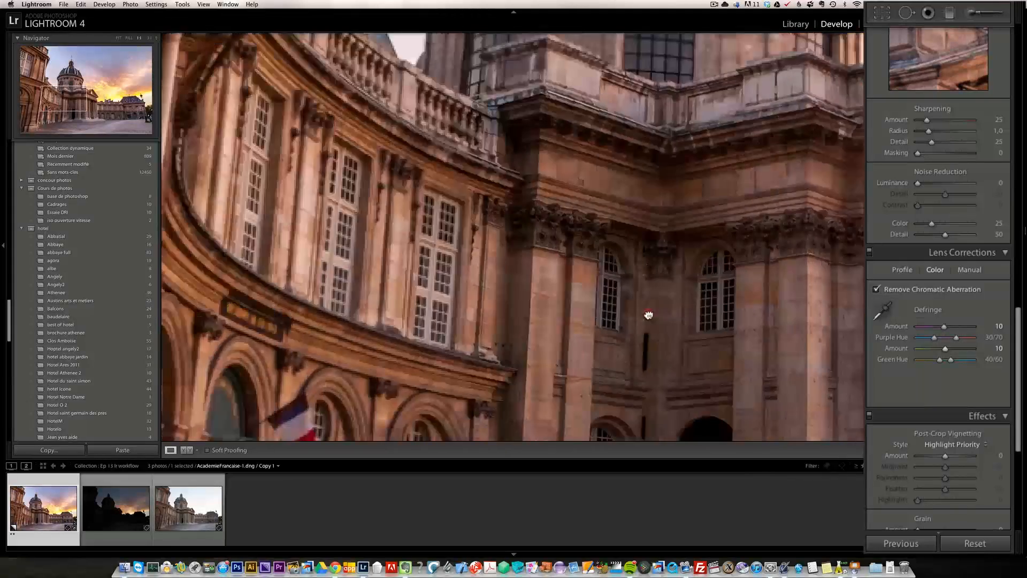
{"action": "left_click_drag", "start_coordinate": [305, 311], "coordinate": [362, 312]}
{"action": "left_click_drag", "start_coordinate": [176, 261], "coordinate": [554, 314]}
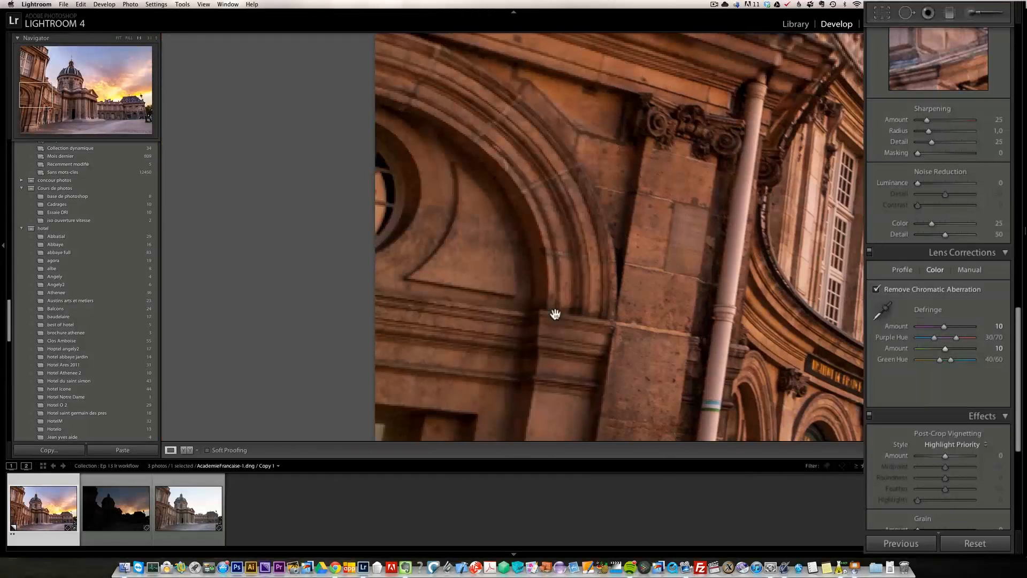
{"action": "left_click_drag", "start_coordinate": [766, 299], "coordinate": [405, 293]}
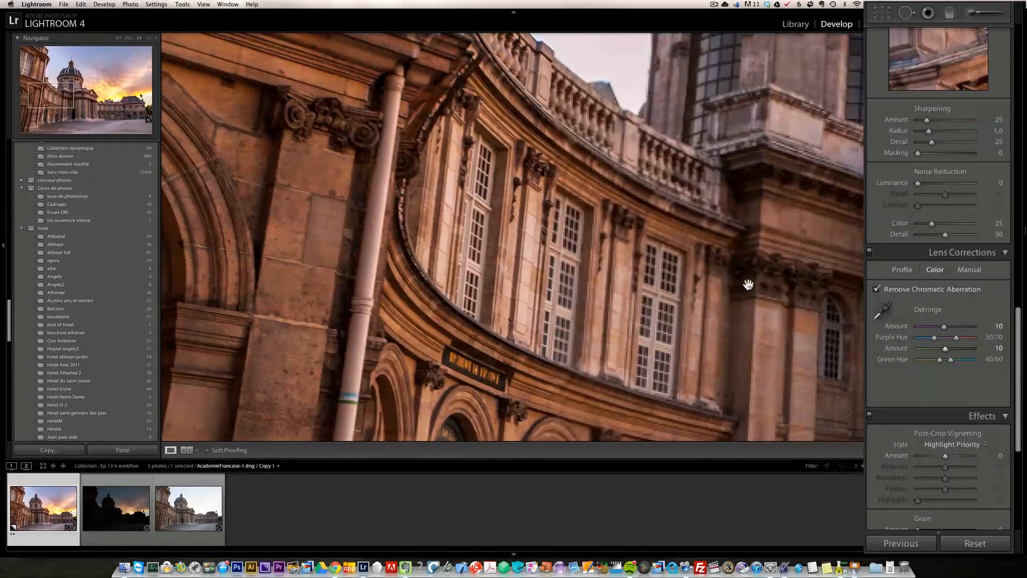
{"action": "left_click", "coordinate": [550, 312]}
{"action": "left_click", "coordinate": [534, 307]}
{"action": "left_click_drag", "start_coordinate": [775, 291], "coordinate": [527, 198]}
{"action": "left_click", "coordinate": [543, 226]}
{"action": "left_click", "coordinate": [532, 229]}
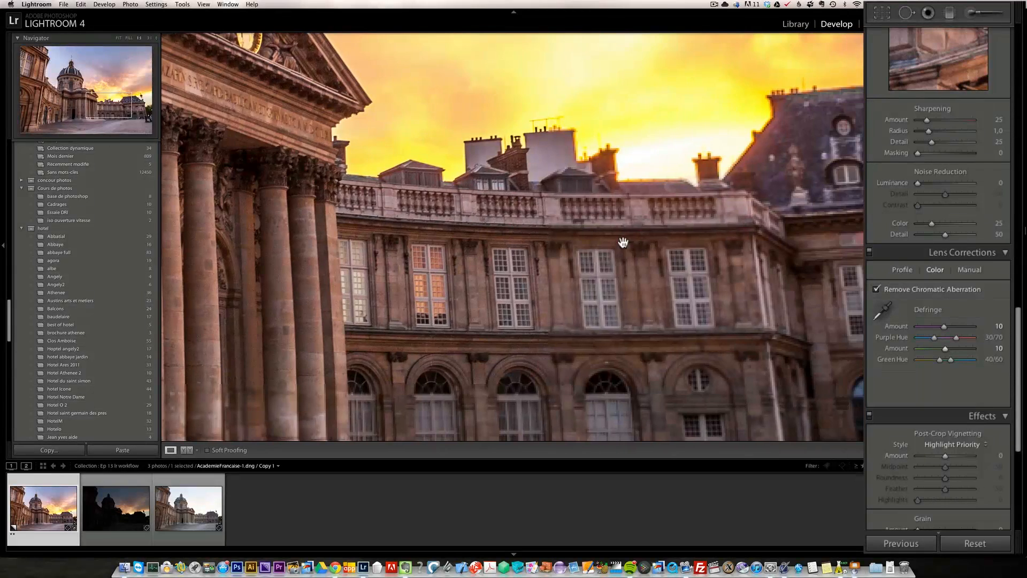
{"action": "left_click_drag", "start_coordinate": [733, 246], "coordinate": [435, 244]}
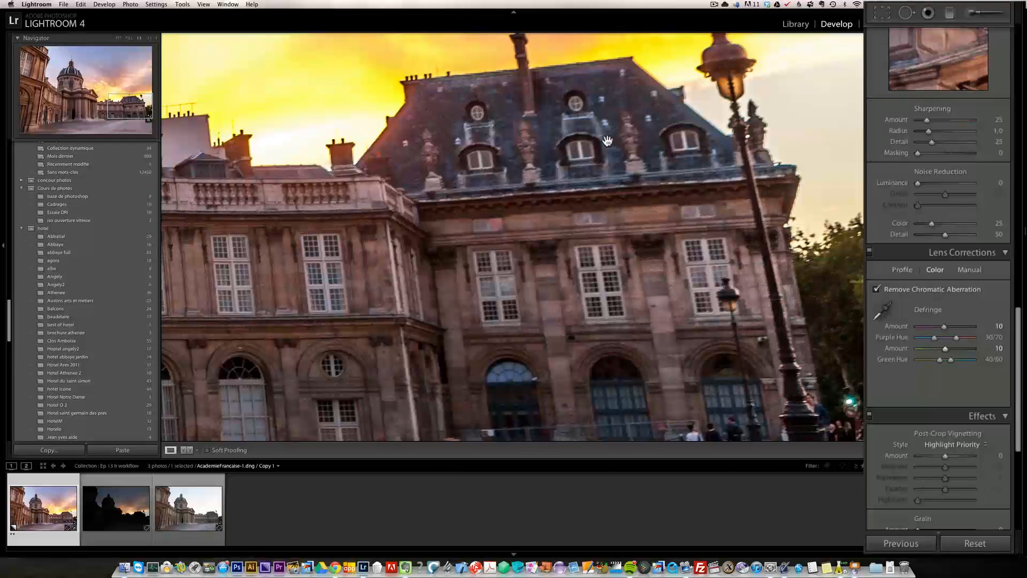
{"action": "left_click", "coordinate": [512, 288]}
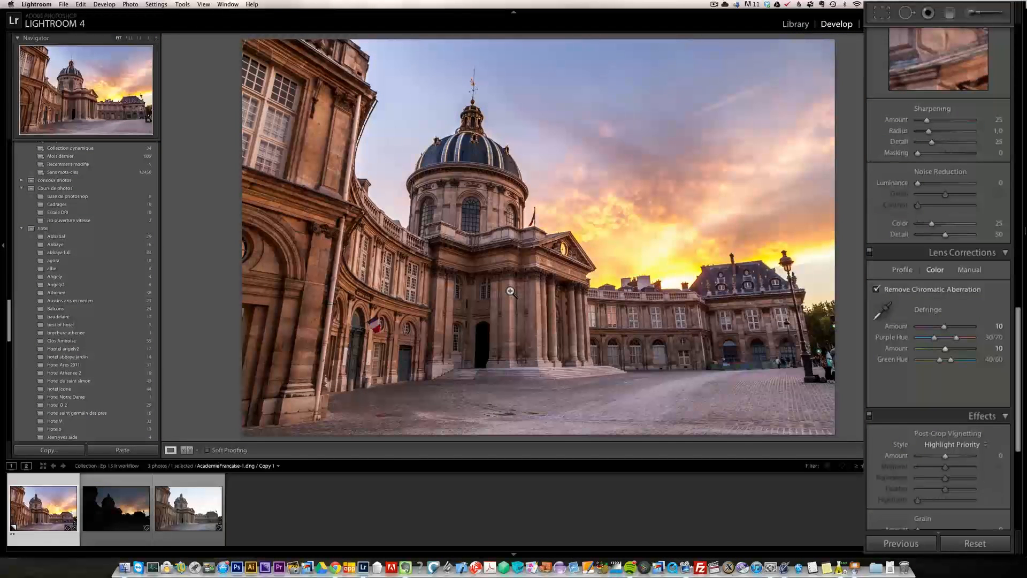
{"action": "key", "text": "i"}
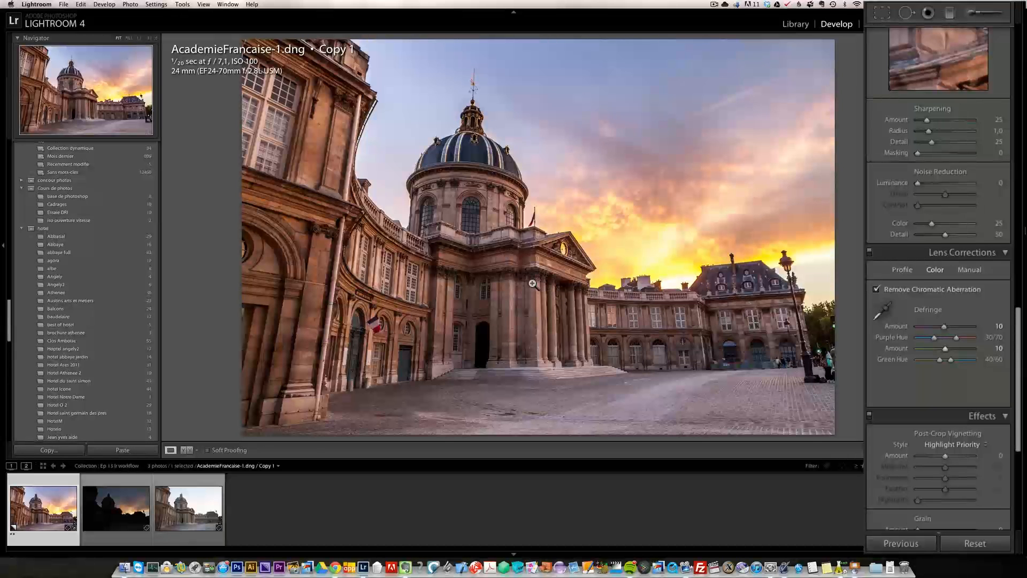
- Set luminance noise reduction to 24 and color noise reduction to 58 while zoomed in on the far building
{"action": "left_click", "coordinate": [725, 315]}
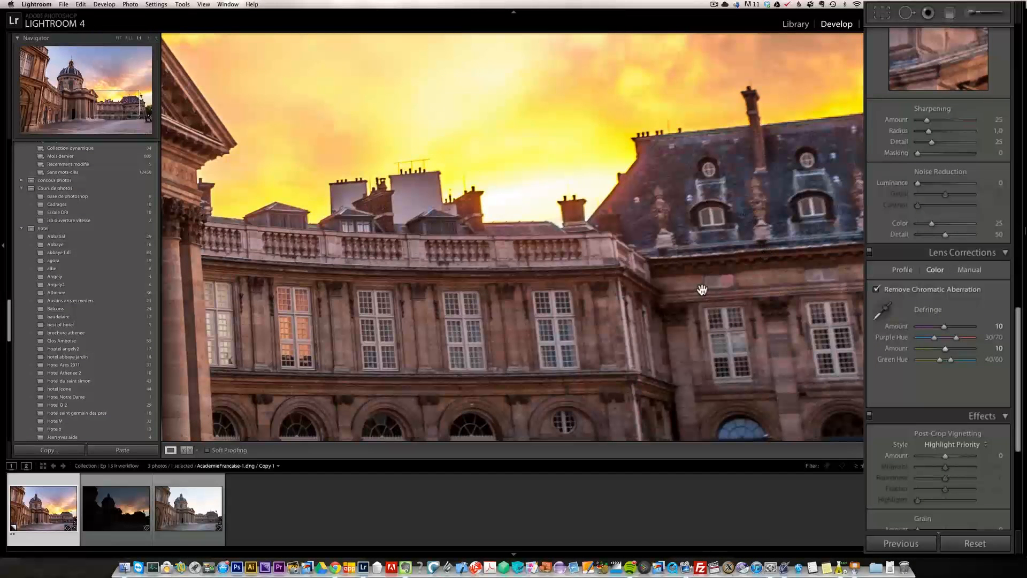
{"action": "left_click_drag", "start_coordinate": [457, 301], "coordinate": [527, 273]}
{"action": "left_click_drag", "start_coordinate": [645, 301], "coordinate": [614, 273]}
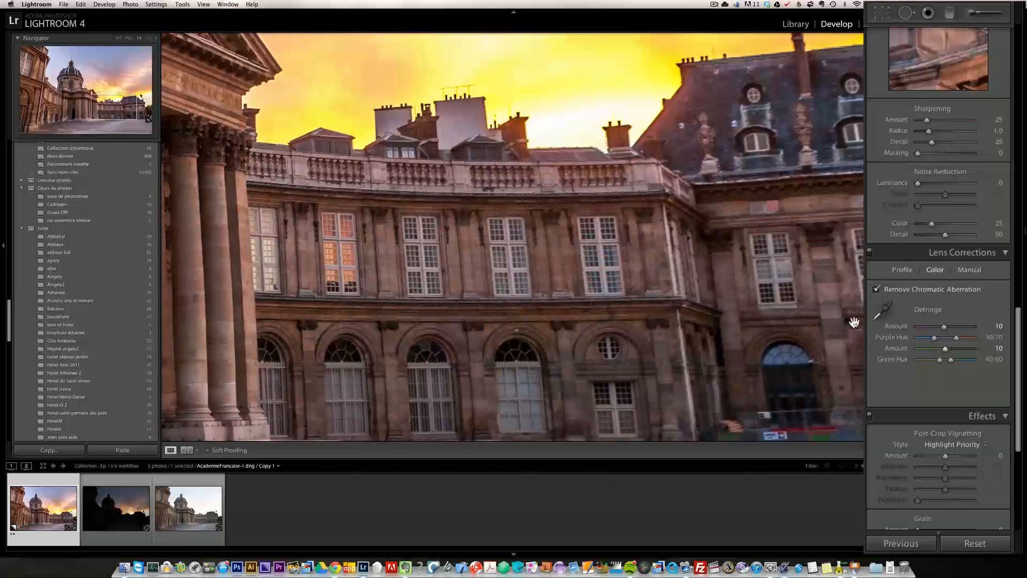
{"action": "left_click", "coordinate": [929, 182]}
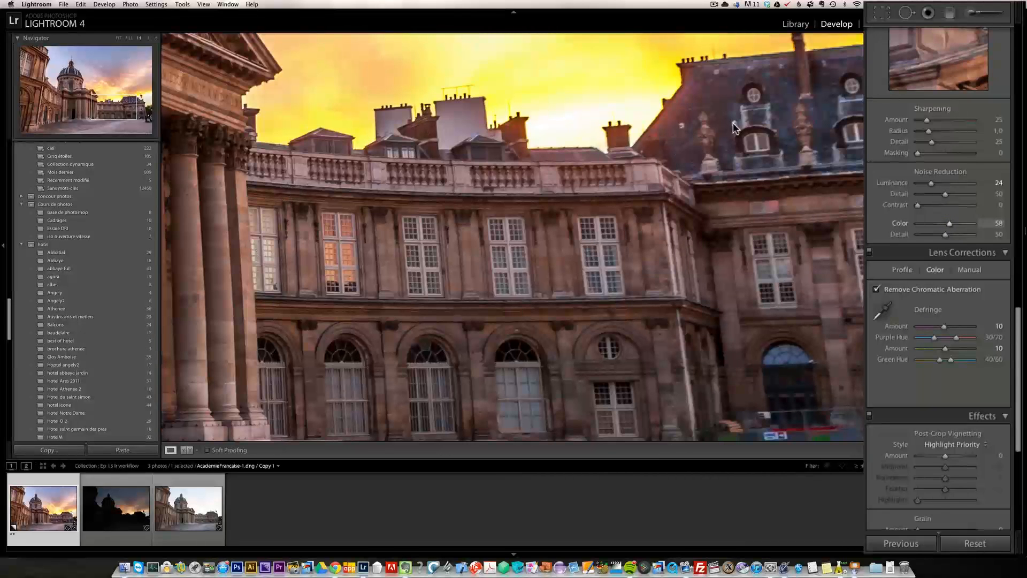
- Set the sharpening amount to 62 while checking building detail, and return to the full photo
{"action": "left_click_drag", "start_coordinate": [938, 119], "coordinate": [942, 119]}
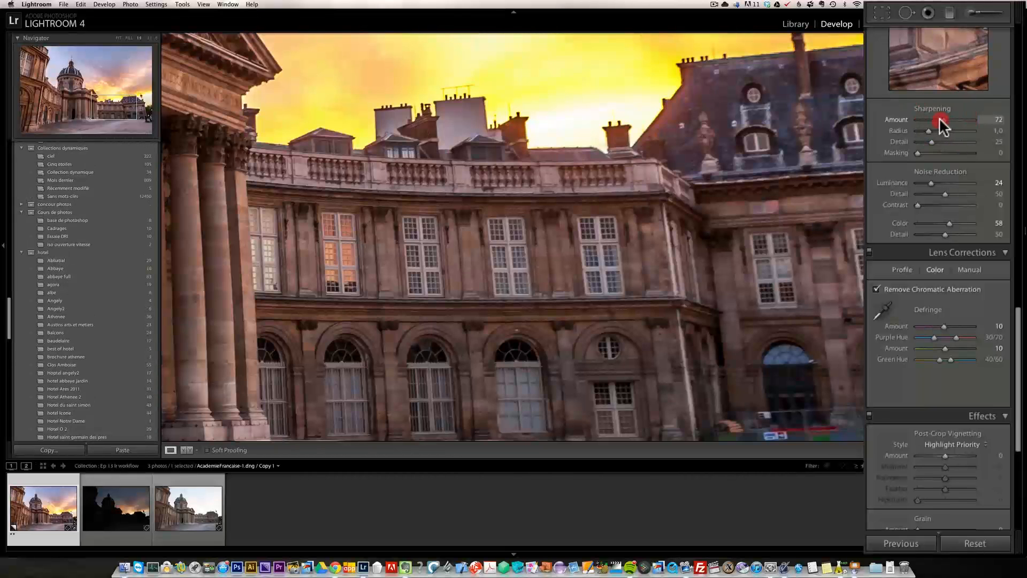
{"action": "left_click_drag", "start_coordinate": [939, 119], "coordinate": [936, 118]}
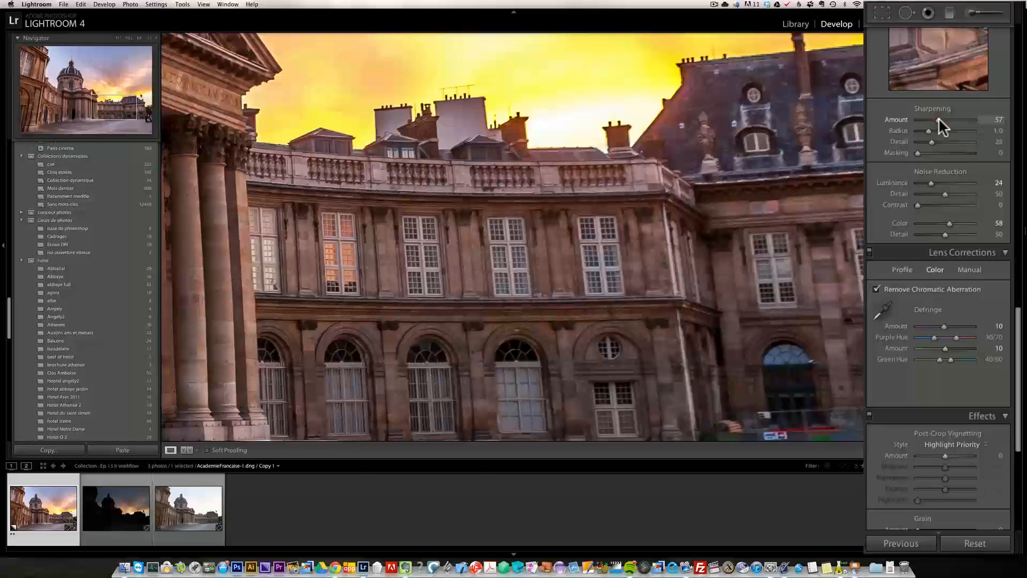
{"action": "left_click_drag", "start_coordinate": [940, 120], "coordinate": [945, 121]}
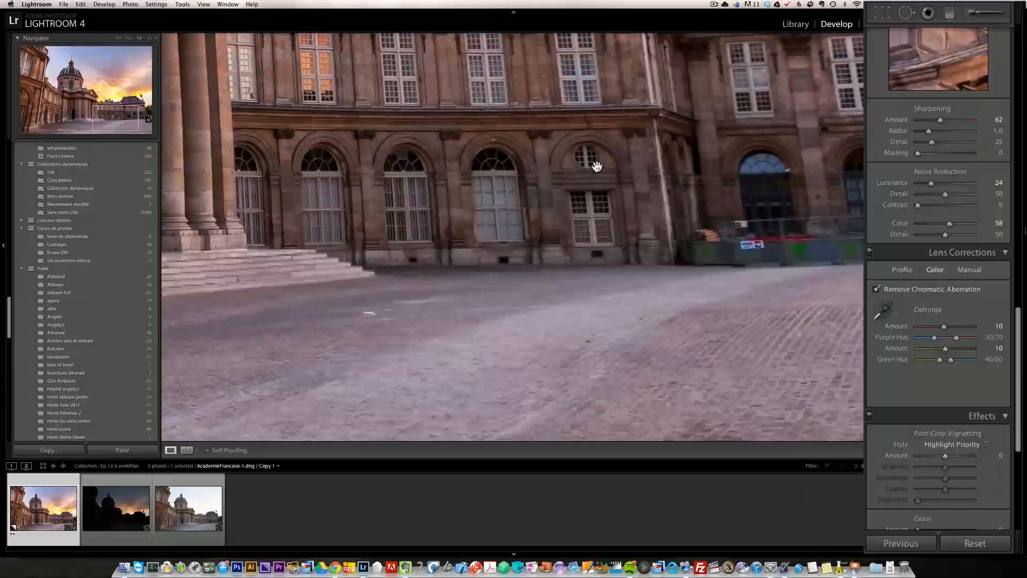
{"action": "left_click", "coordinate": [574, 227]}
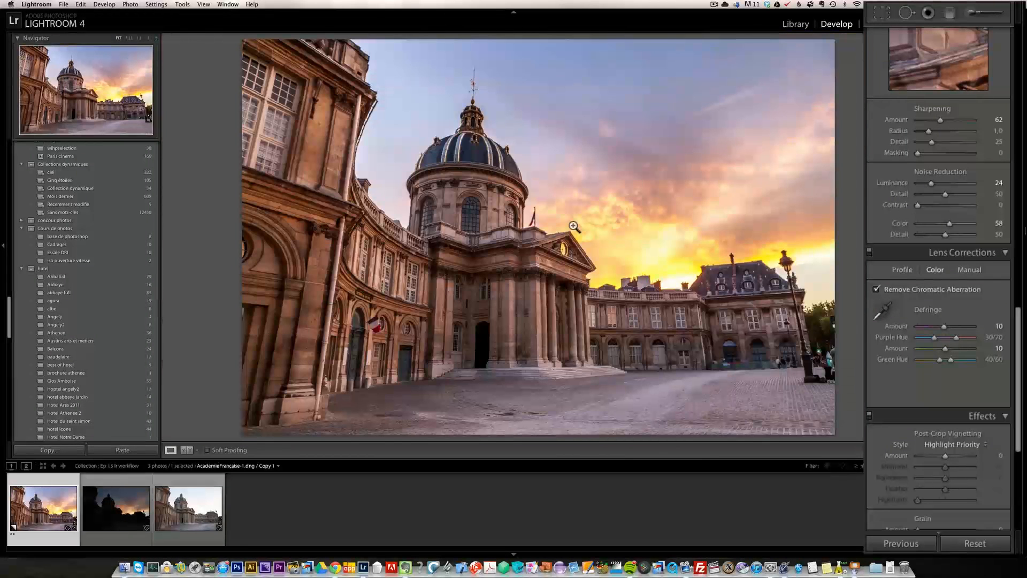
- Manually correct the perspective with a rotation of −1.6 and a vertical transform of −18
{"action": "left_click", "coordinate": [970, 271]}
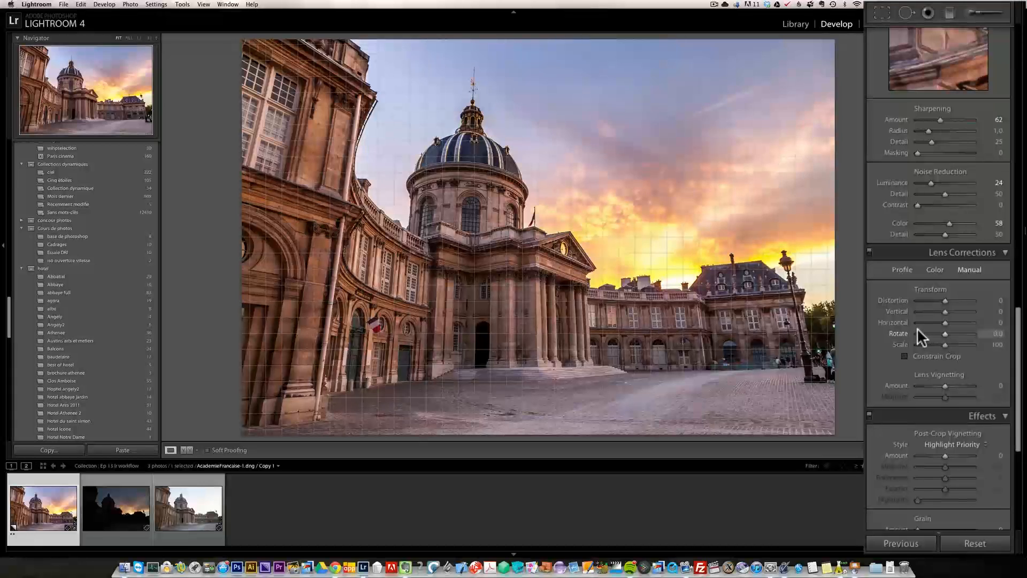
{"action": "left_click", "coordinate": [945, 334]}
{"action": "left_click_drag", "start_coordinate": [947, 334], "coordinate": [949, 335]}
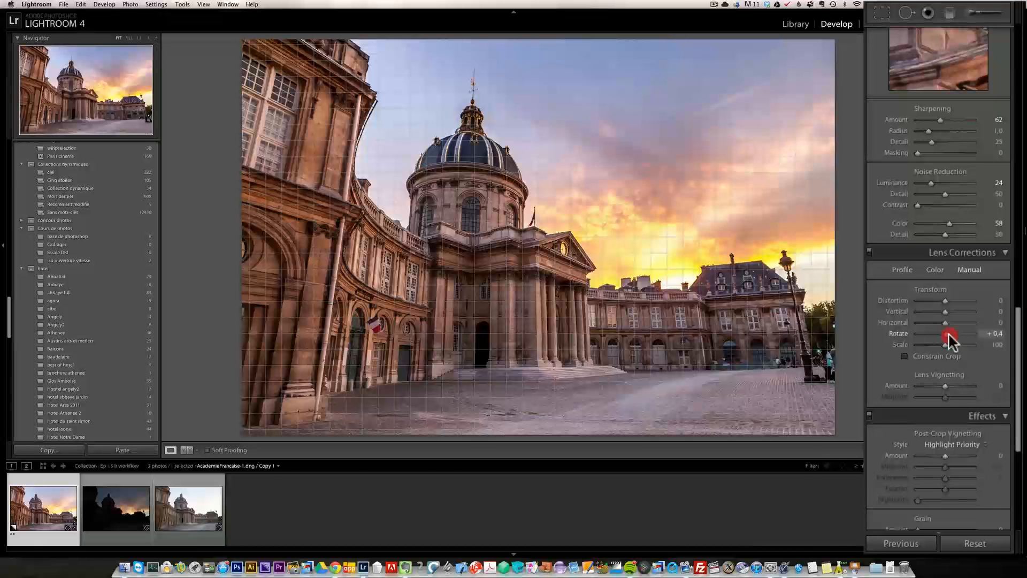
{"action": "left_click_drag", "start_coordinate": [949, 335], "coordinate": [950, 335]}
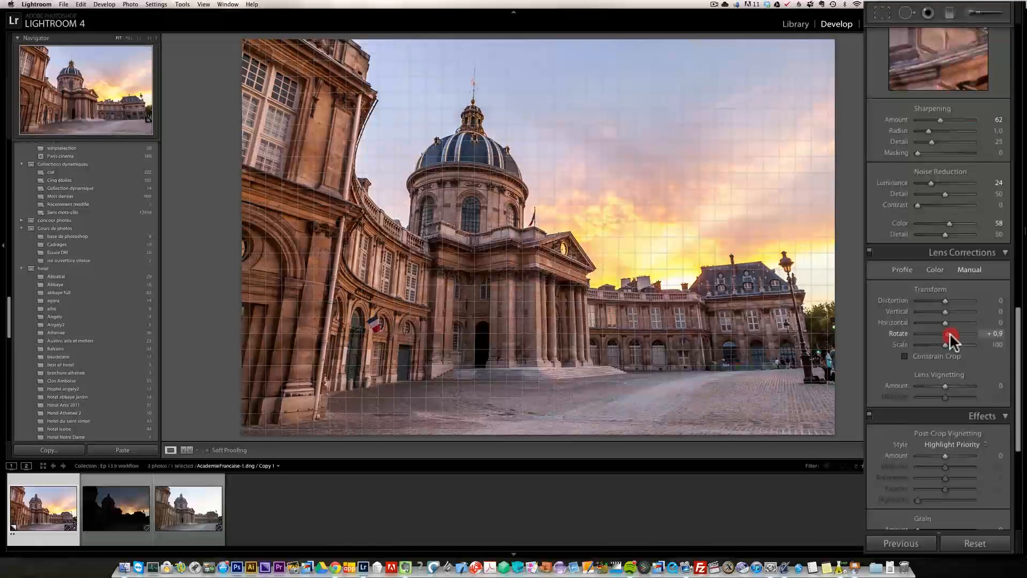
{"action": "left_click_drag", "start_coordinate": [950, 333], "coordinate": [941, 331]}
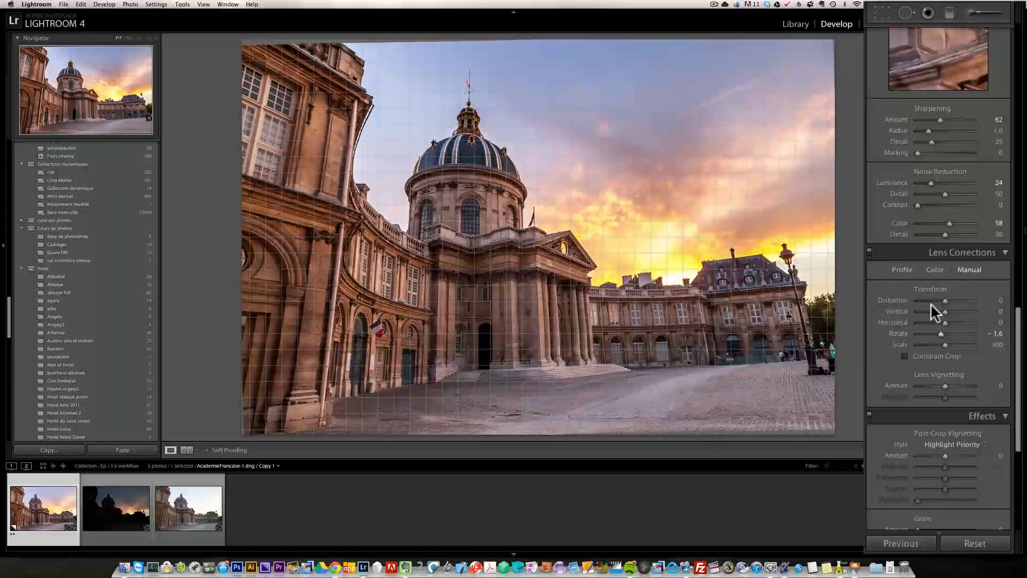
{"action": "left_click_drag", "start_coordinate": [942, 310], "coordinate": [941, 312]}
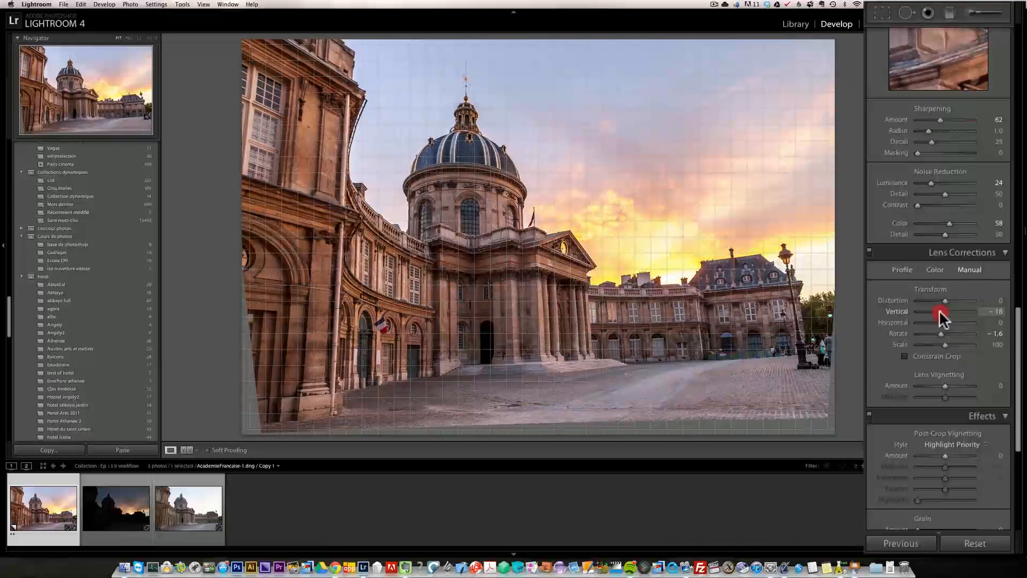
{"action": "left_click_drag", "start_coordinate": [941, 312], "coordinate": [941, 311]}
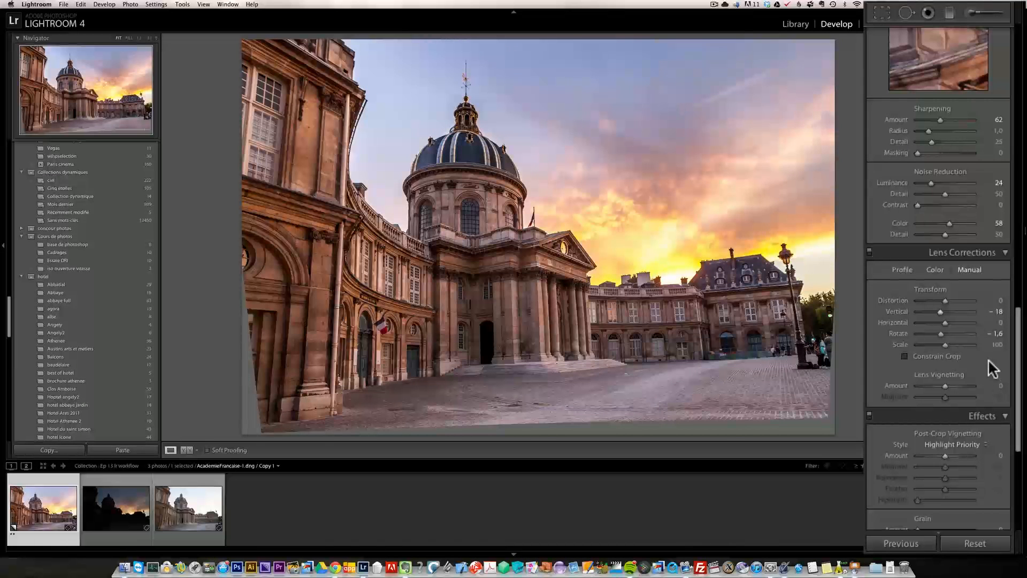
- Try a rotation of −1.3 on the photo, and reset the rotation to 0
{"action": "left_click", "coordinate": [943, 333]}
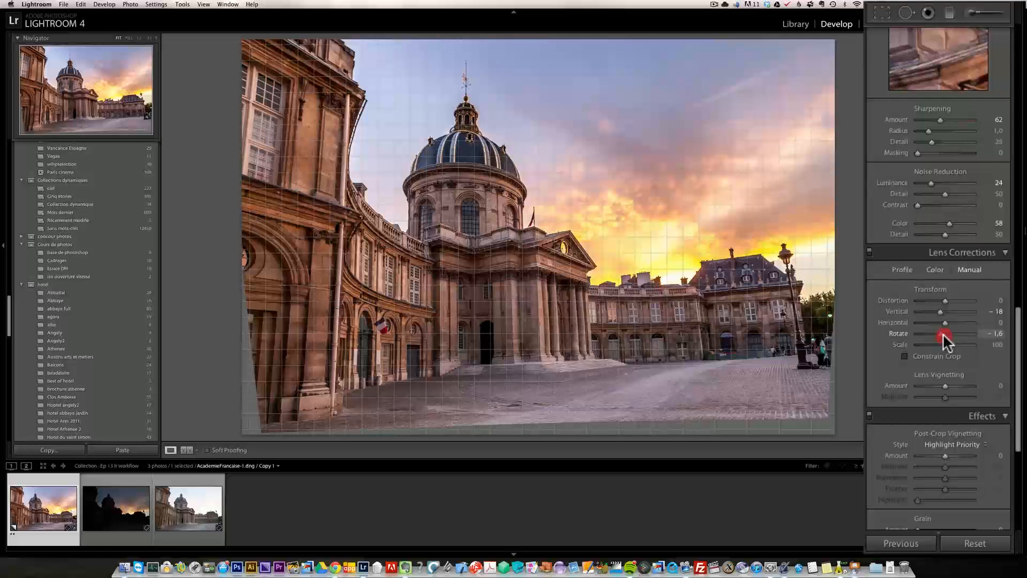
{"action": "left_click_drag", "start_coordinate": [943, 333], "coordinate": [943, 333]}
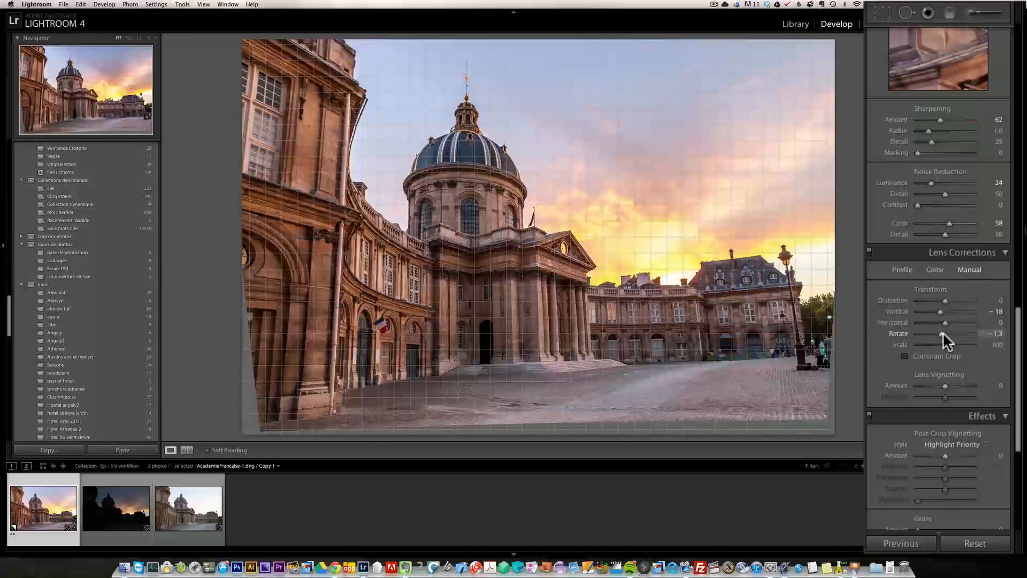
{"action": "left_click", "coordinate": [942, 334]}
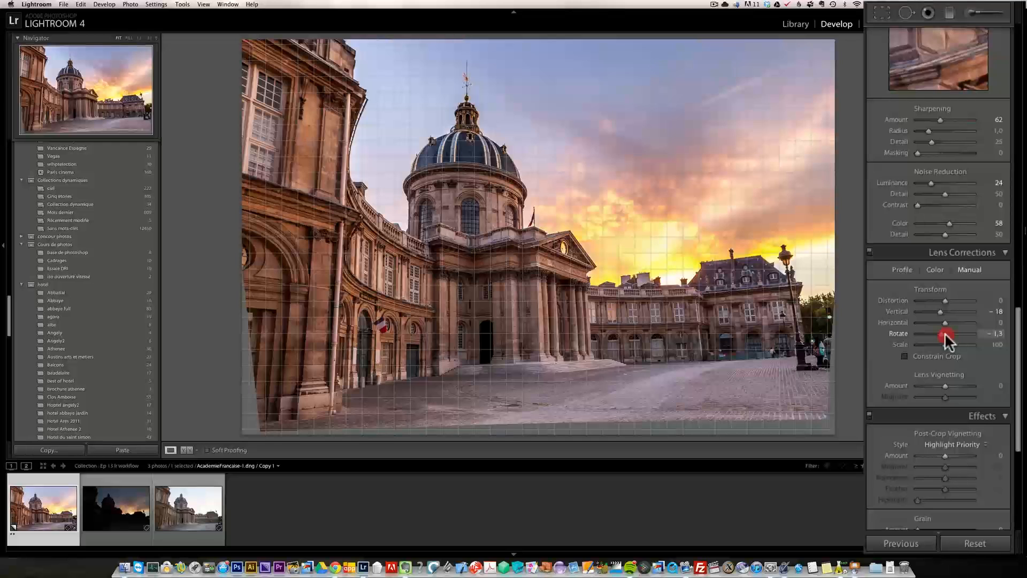
{"action": "double_click", "coordinate": [945, 332]}
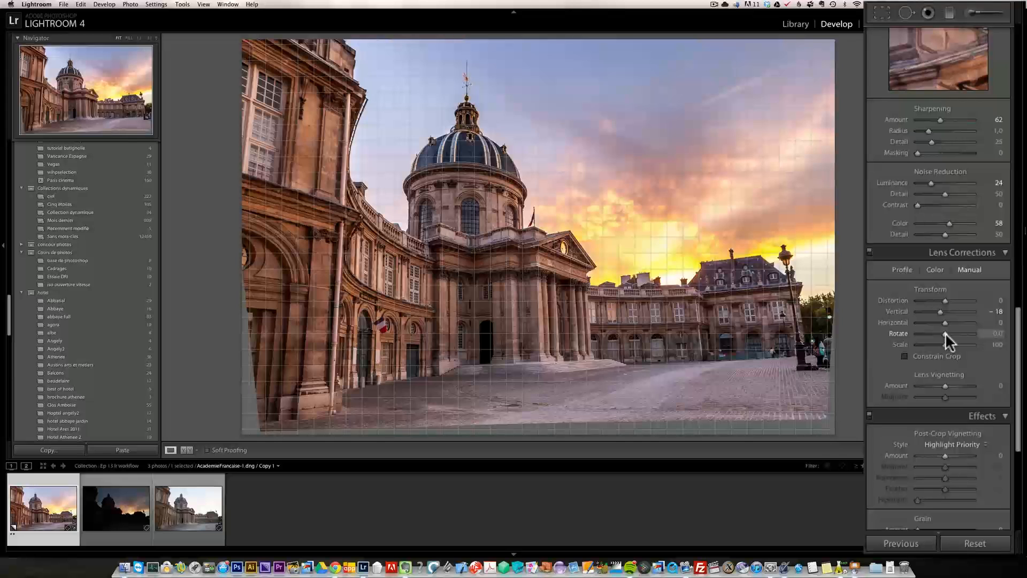
{"action": "left_click", "coordinate": [945, 332]}
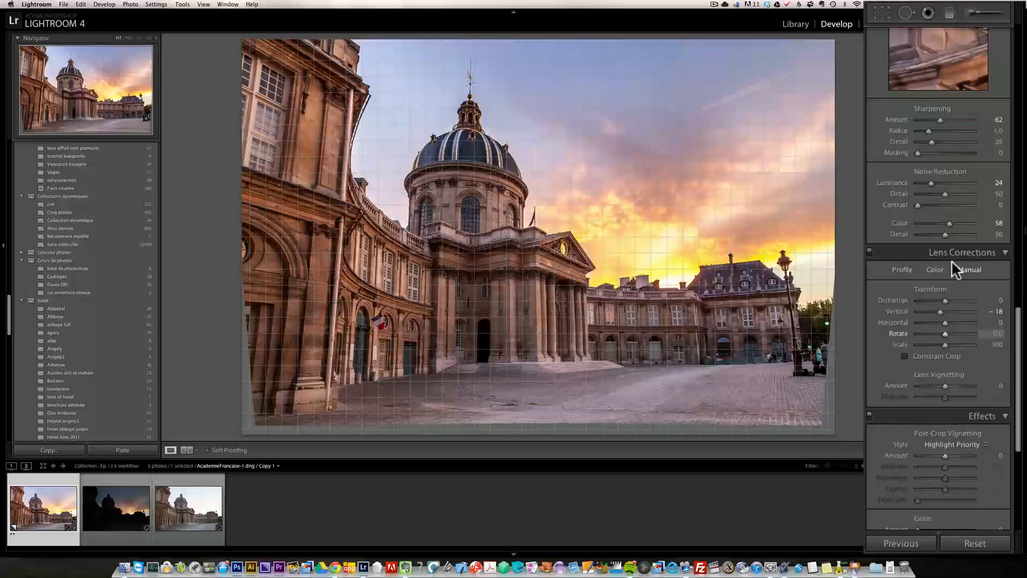
- Set the vertical transform to −42 to straighten the façades, and constrain the crop to the image area
{"action": "left_click", "coordinate": [940, 312]}
{"action": "left_click_drag", "start_coordinate": [939, 312], "coordinate": [938, 313]}
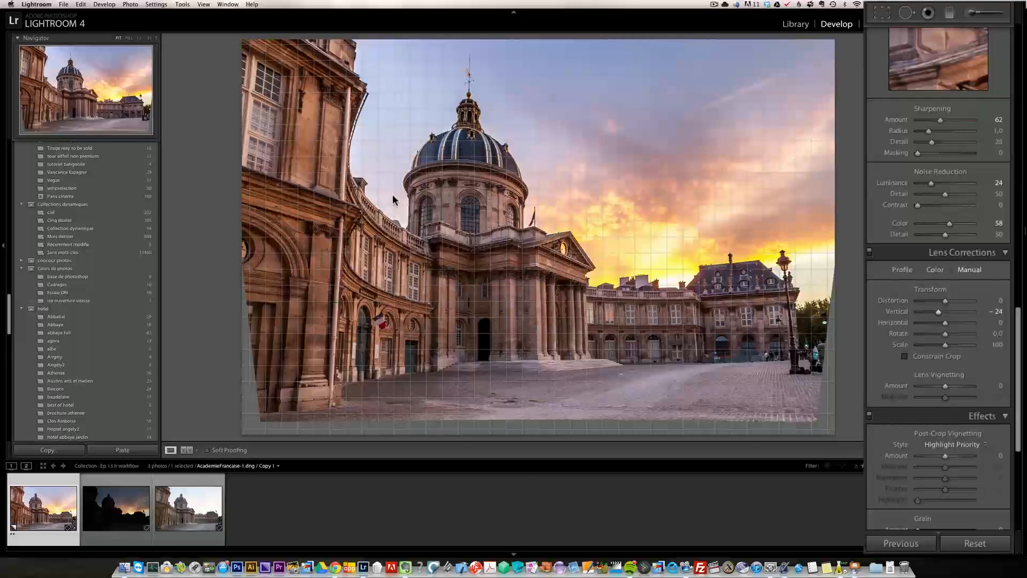
{"action": "left_click_drag", "start_coordinate": [938, 312], "coordinate": [934, 312]}
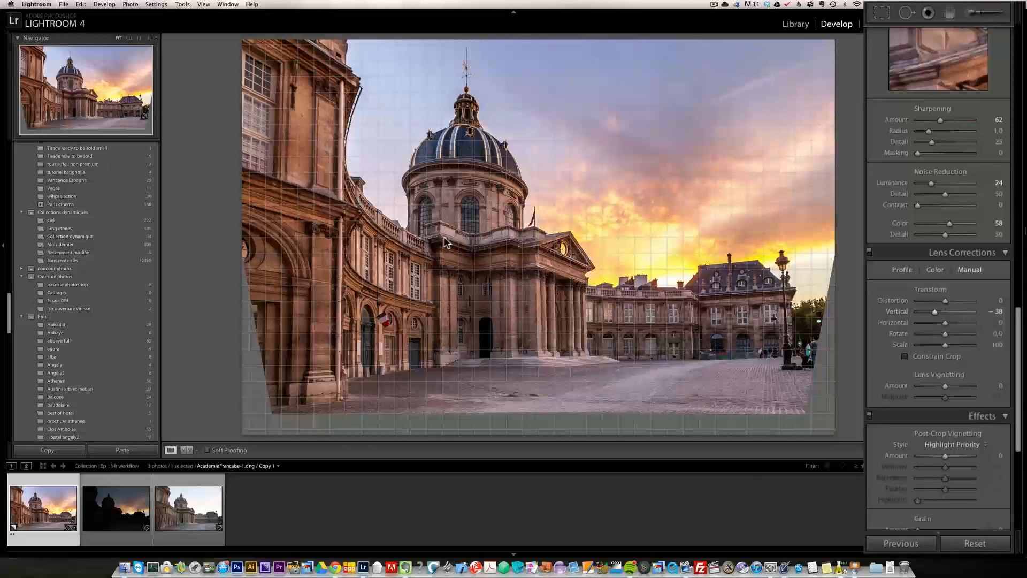
{"action": "left_click_drag", "start_coordinate": [935, 311], "coordinate": [933, 310]}
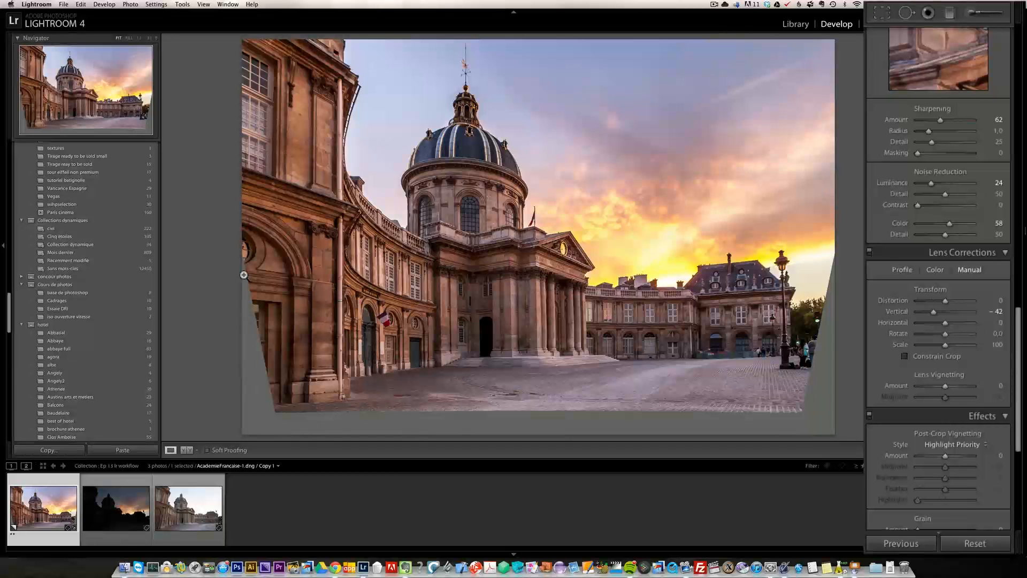
{"action": "left_click", "coordinate": [904, 356]}
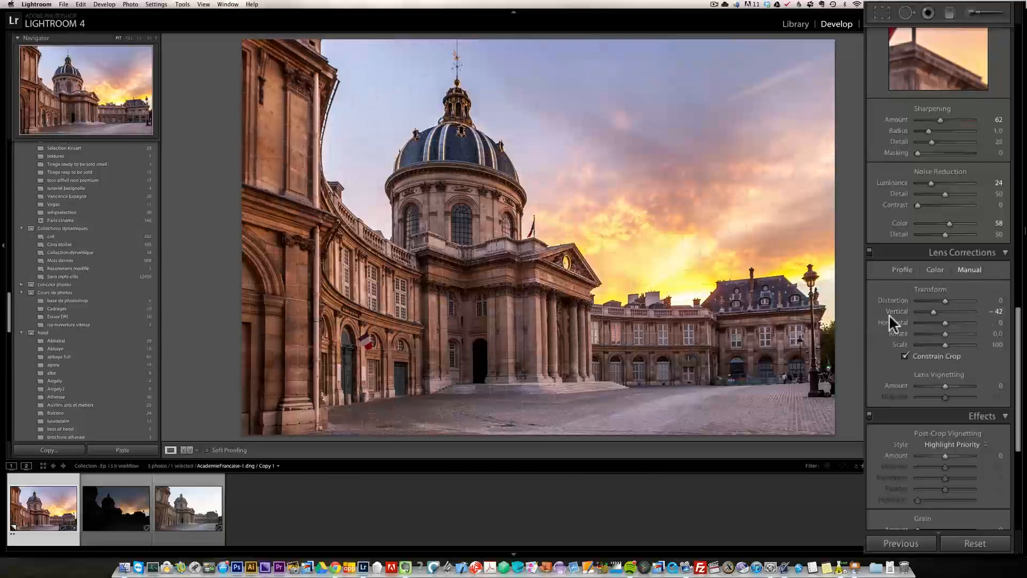
- Darken the photo's edges with a Highlight Priority post-crop vignette amount of −20
{"action": "left_click_drag", "start_coordinate": [1020, 323], "coordinate": [1020, 359]}
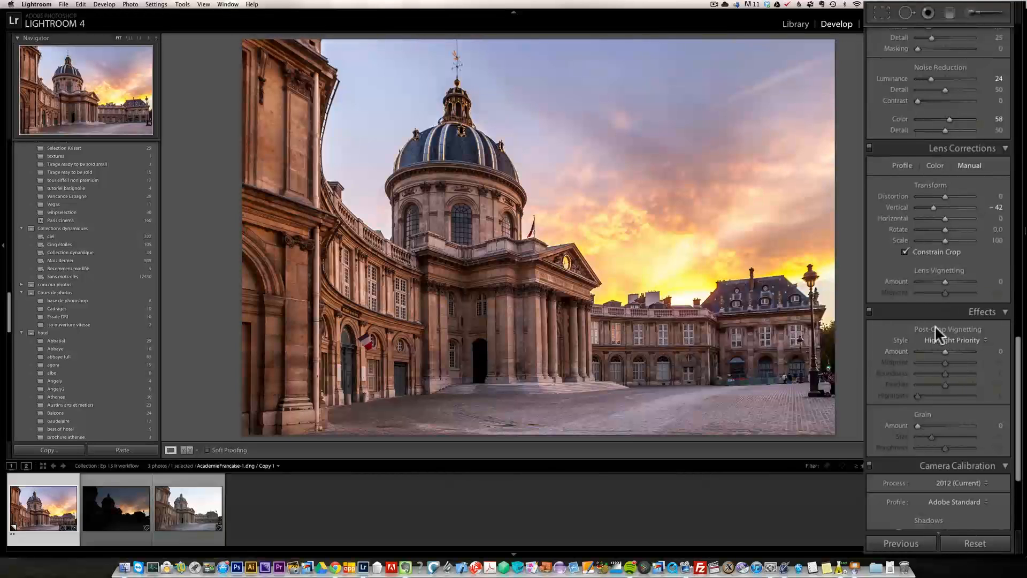
{"action": "left_click_drag", "start_coordinate": [944, 349], "coordinate": [942, 348]}
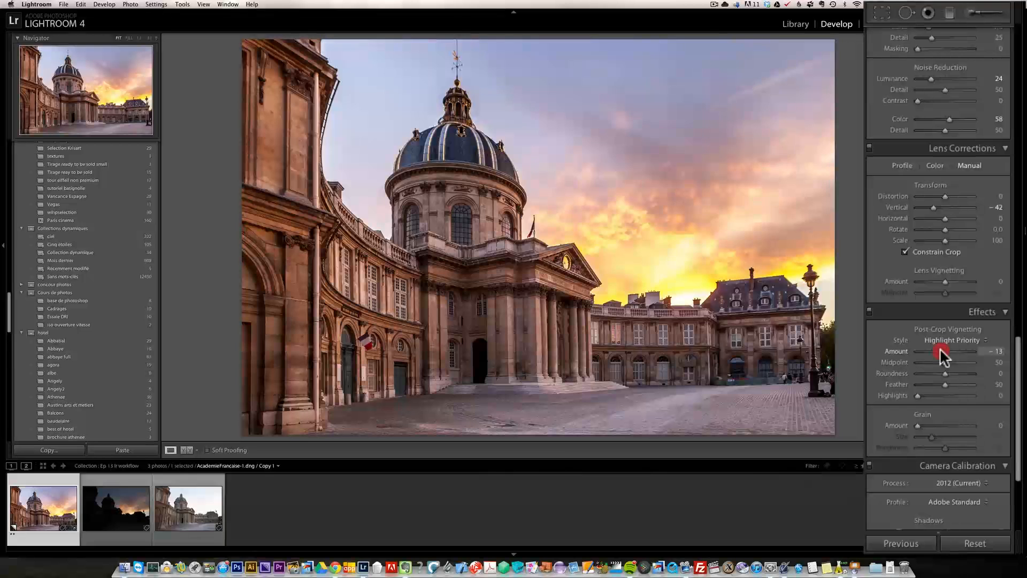
{"action": "left_click_drag", "start_coordinate": [939, 347], "coordinate": [939, 347]}
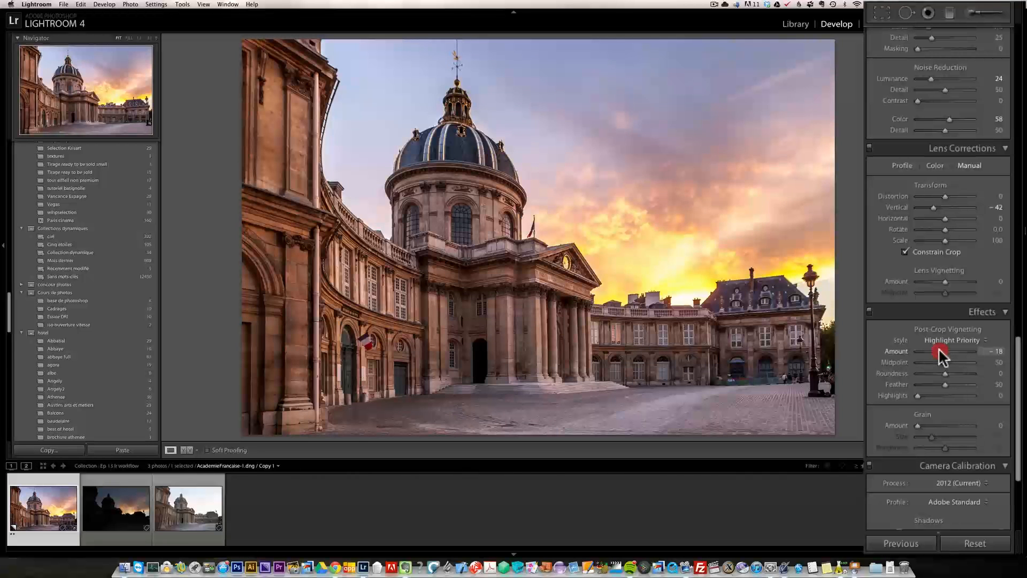
{"action": "left_click_drag", "start_coordinate": [940, 349], "coordinate": [938, 349]}
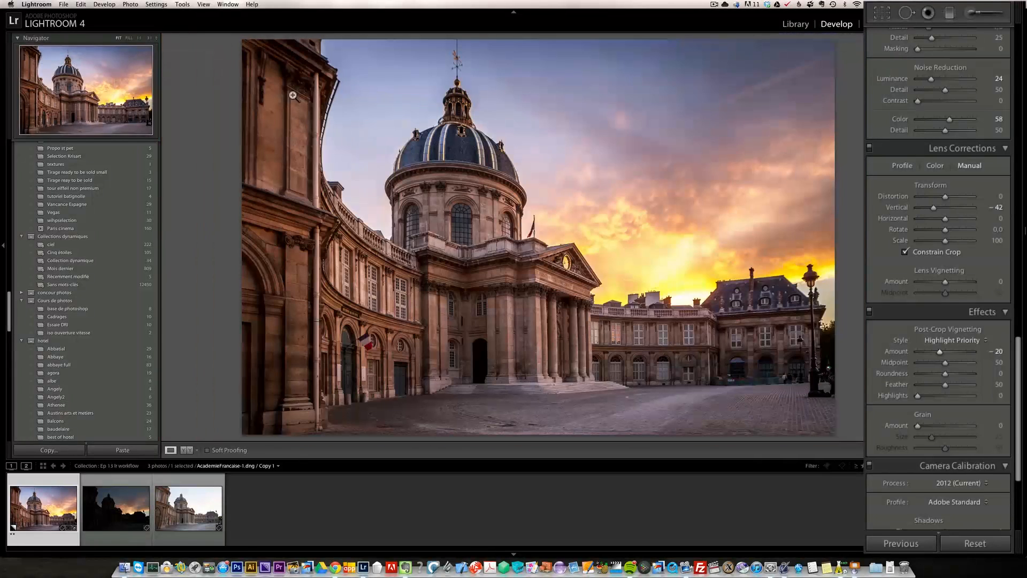
- Compare the building detail up close with the lens profile corrections off and on, leave them enabled, and return to the full photo
{"action": "left_click", "coordinate": [292, 105]}
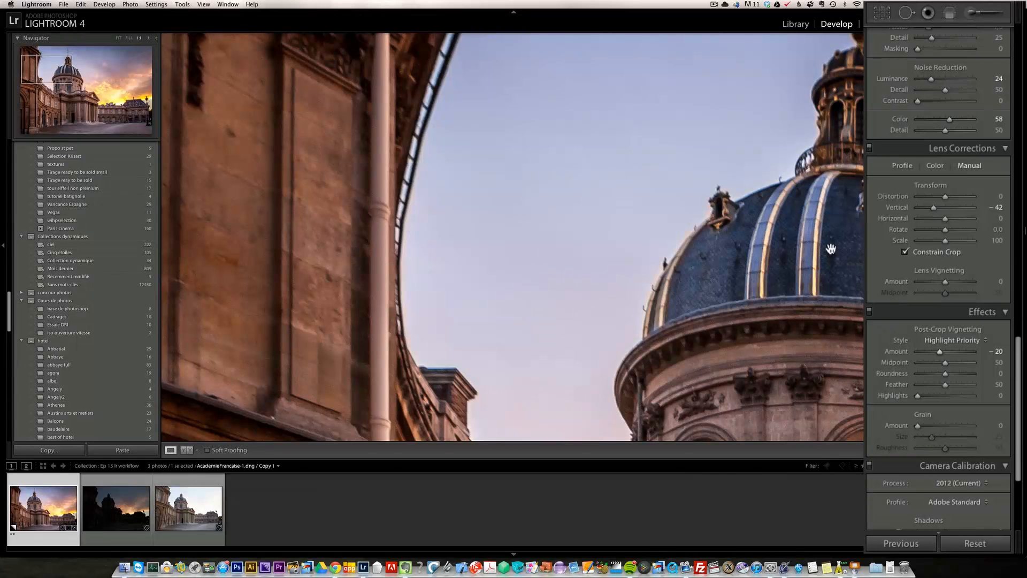
{"action": "left_click", "coordinate": [902, 166]}
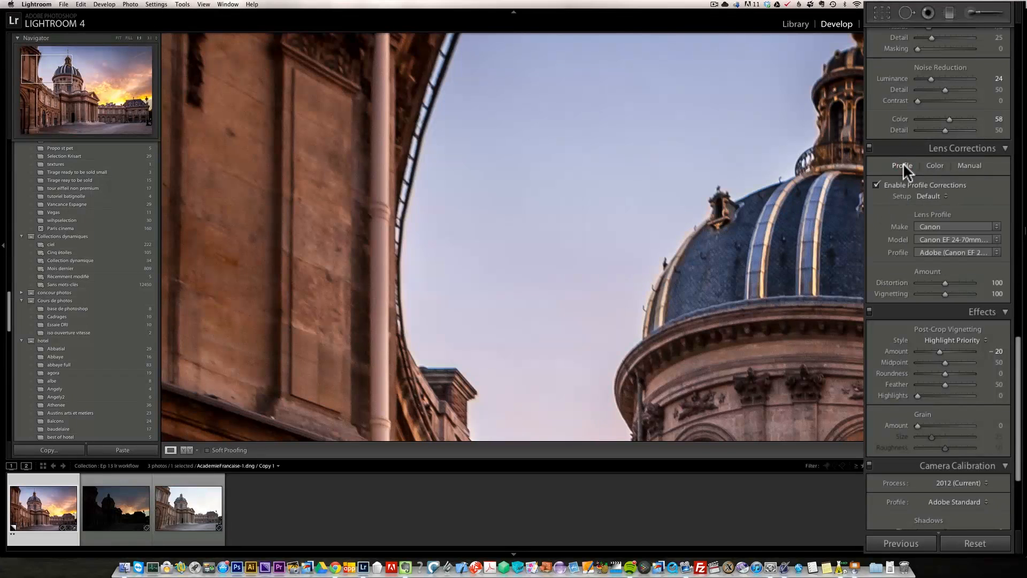
{"action": "left_click", "coordinate": [890, 185]}
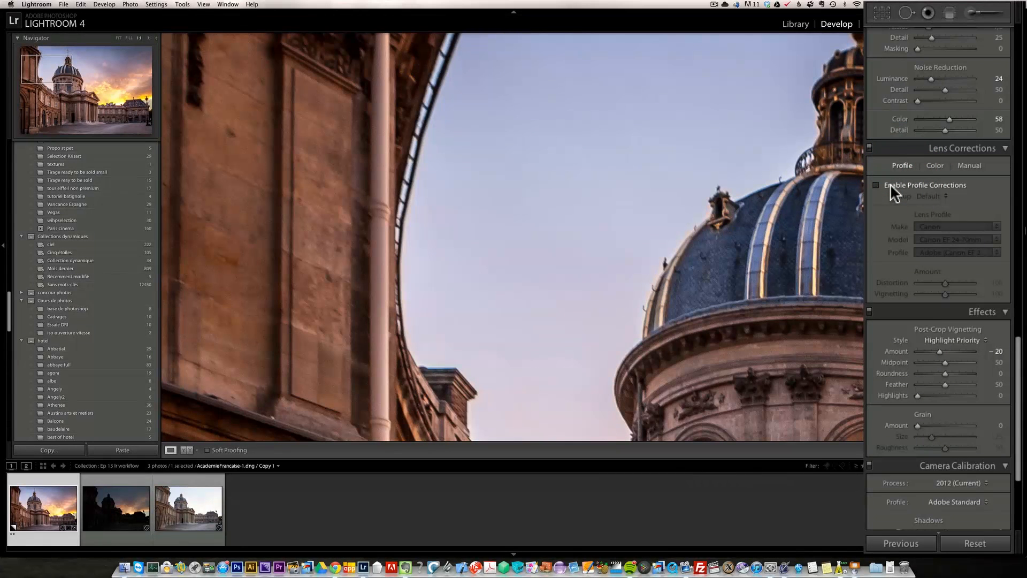
{"action": "left_click", "coordinate": [890, 184]}
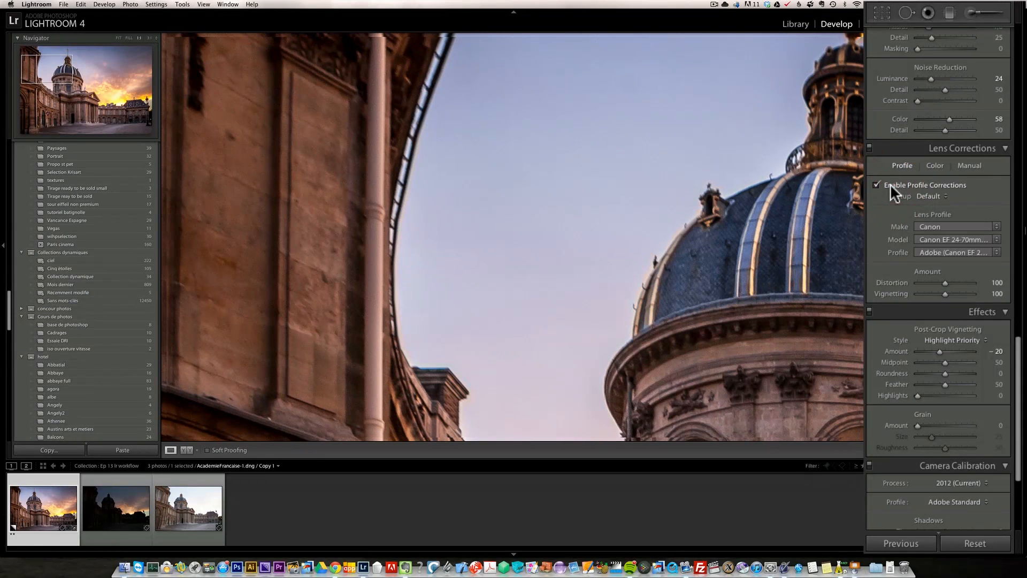
{"action": "left_click", "coordinate": [890, 184]}
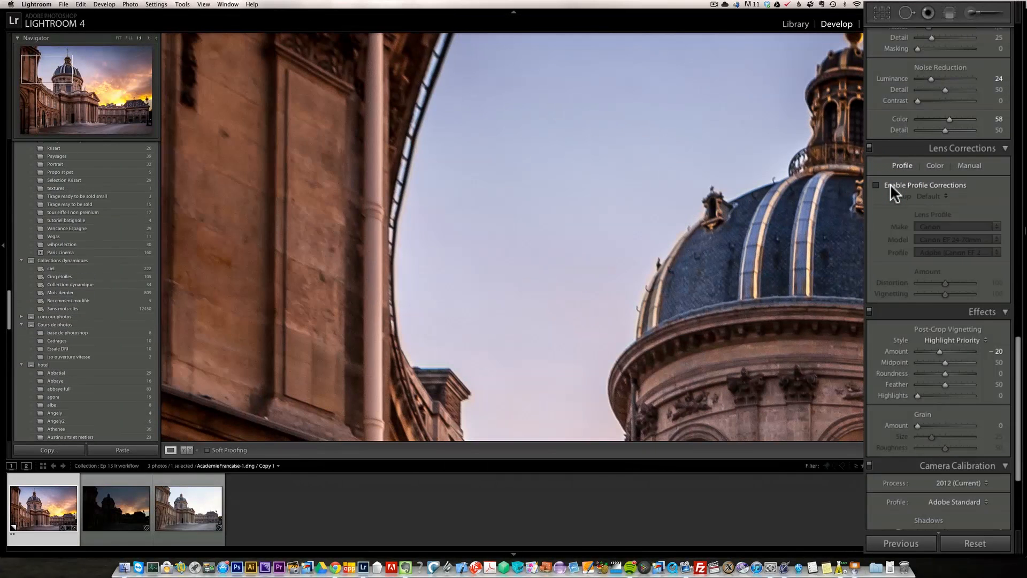
{"action": "left_click", "coordinate": [891, 184]}
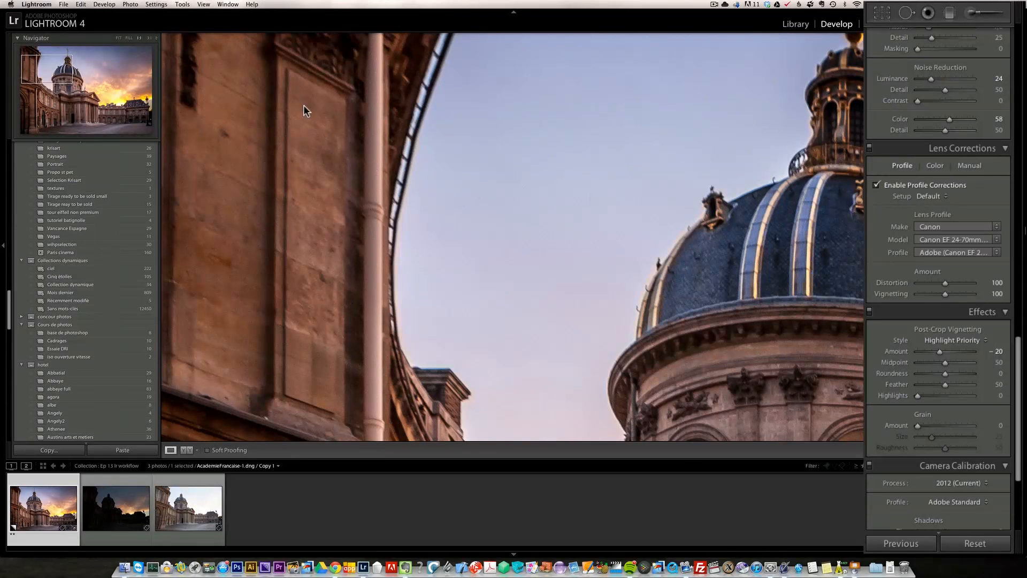
{"action": "left_click", "coordinate": [339, 255]}
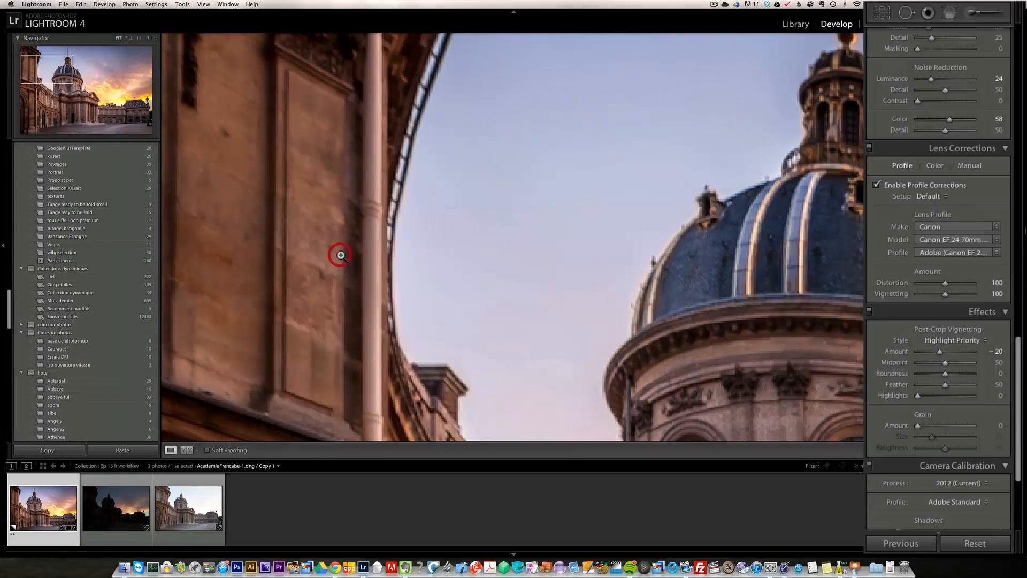
{"action": "left_click", "coordinate": [287, 196]}
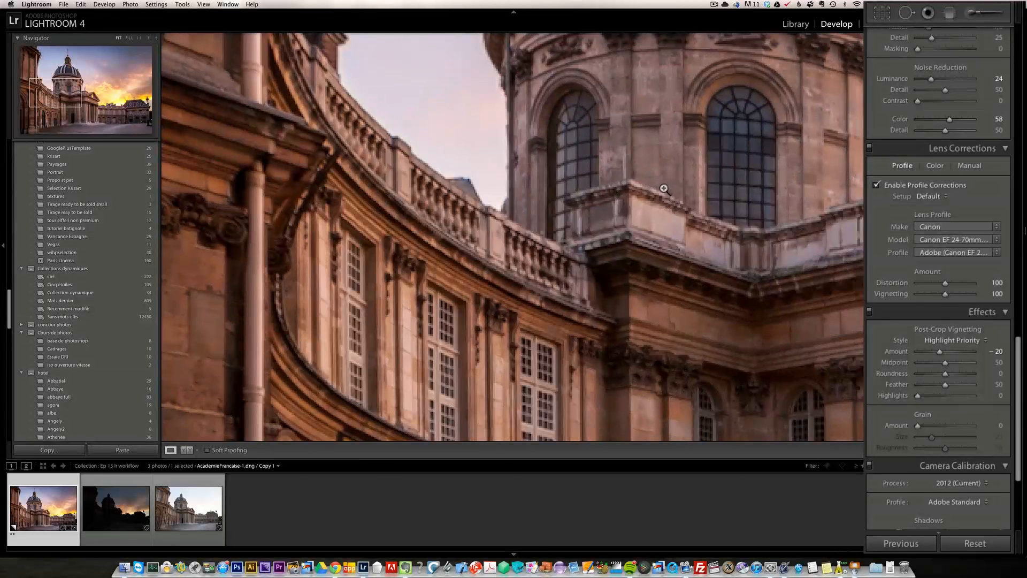
{"action": "key", "text": "super+minus"}
{"action": "key", "text": "super+minus"}
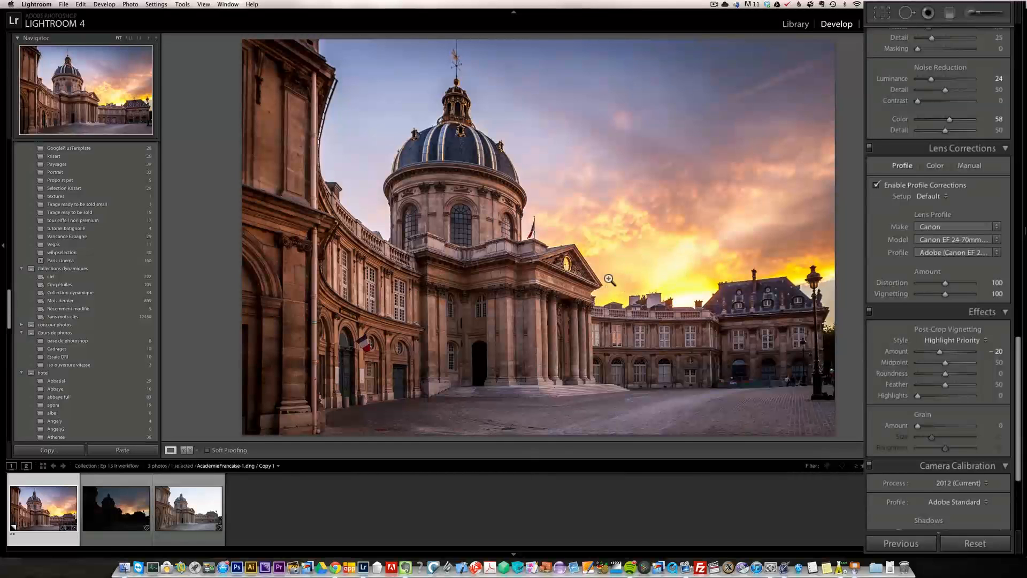
- Review the virtual copy and reset states in the edit history, and return to the latest Enable Lens Profile state
{"action": "left_click_drag", "start_coordinate": [1020, 372], "coordinate": [1021, 400]}
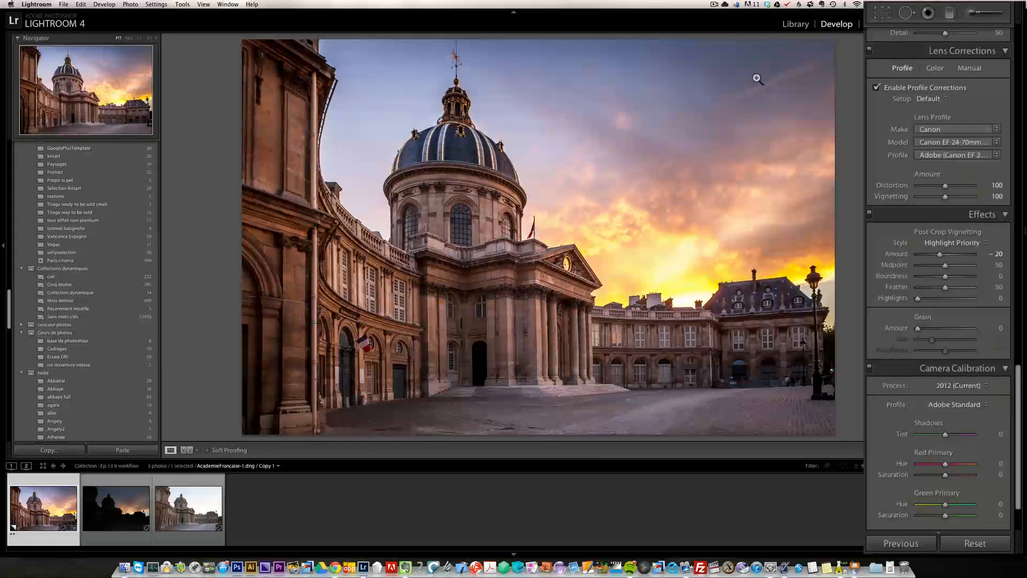
{"action": "scroll", "coordinate": [56, 246], "scroll_direction": "down", "scroll_amount": 1}
{"action": "scroll", "coordinate": [56, 246], "scroll_direction": "up", "scroll_amount": 15}
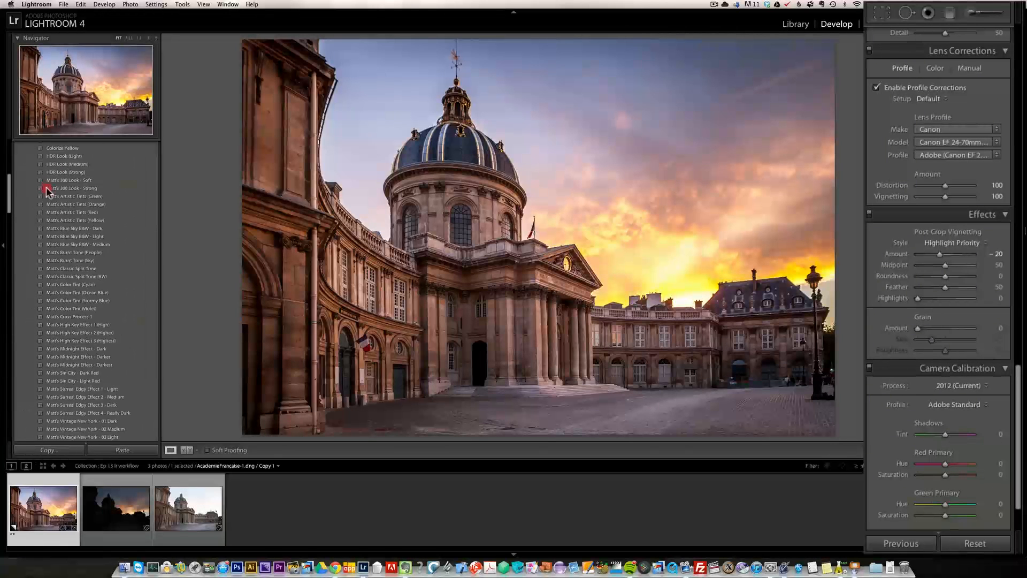
{"action": "scroll", "coordinate": [46, 211], "scroll_direction": "down", "scroll_amount": 10}
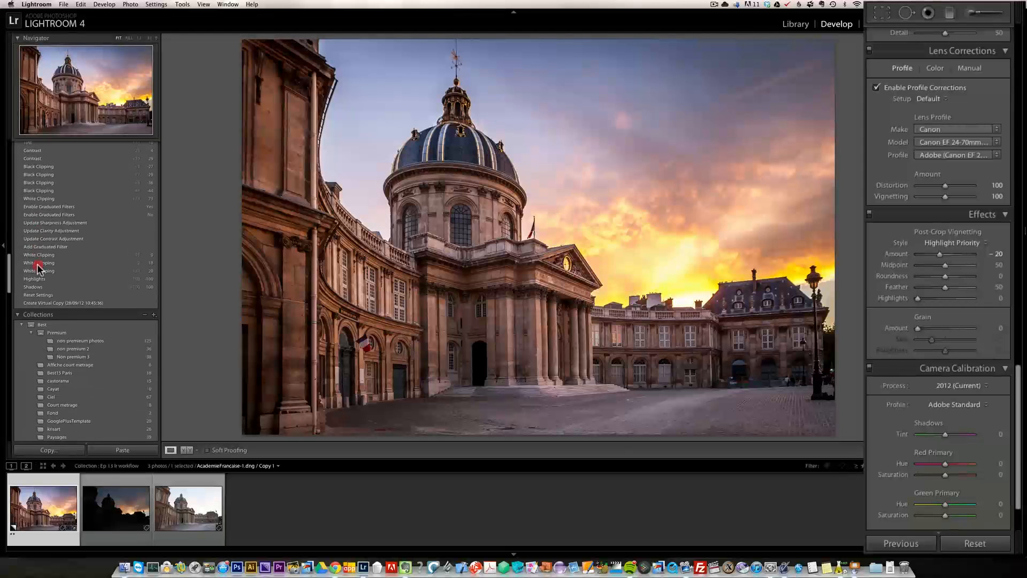
{"action": "left_click", "coordinate": [94, 303]}
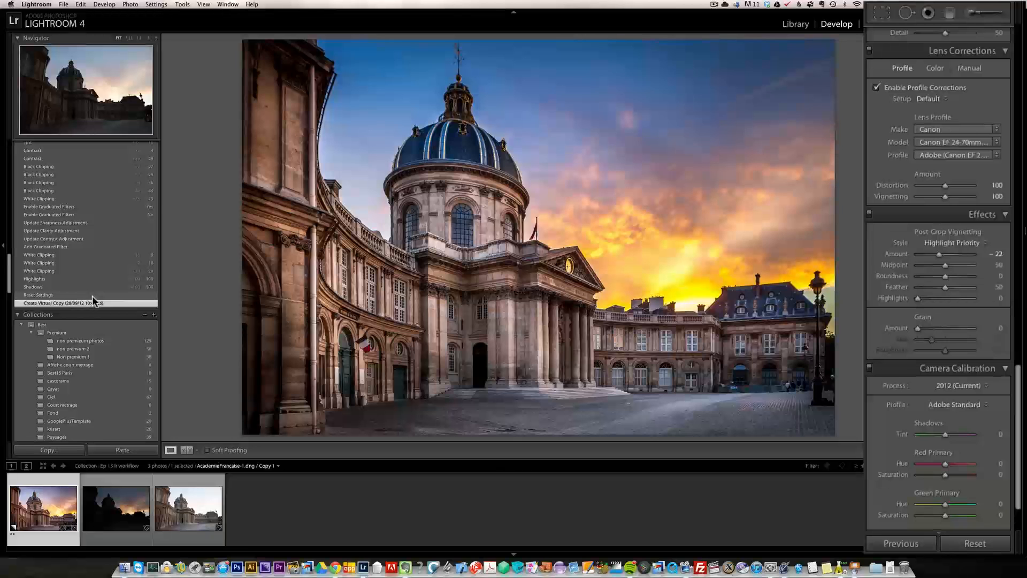
{"action": "left_click", "coordinate": [85, 296]}
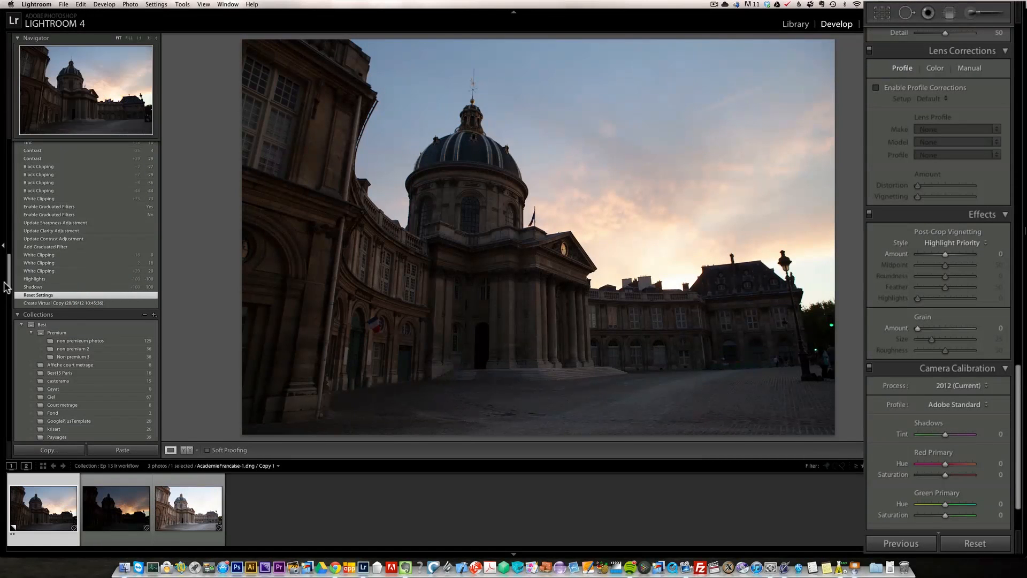
{"action": "left_click_drag", "start_coordinate": [8, 289], "coordinate": [7, 246]}
{"action": "left_click", "coordinate": [52, 263]}
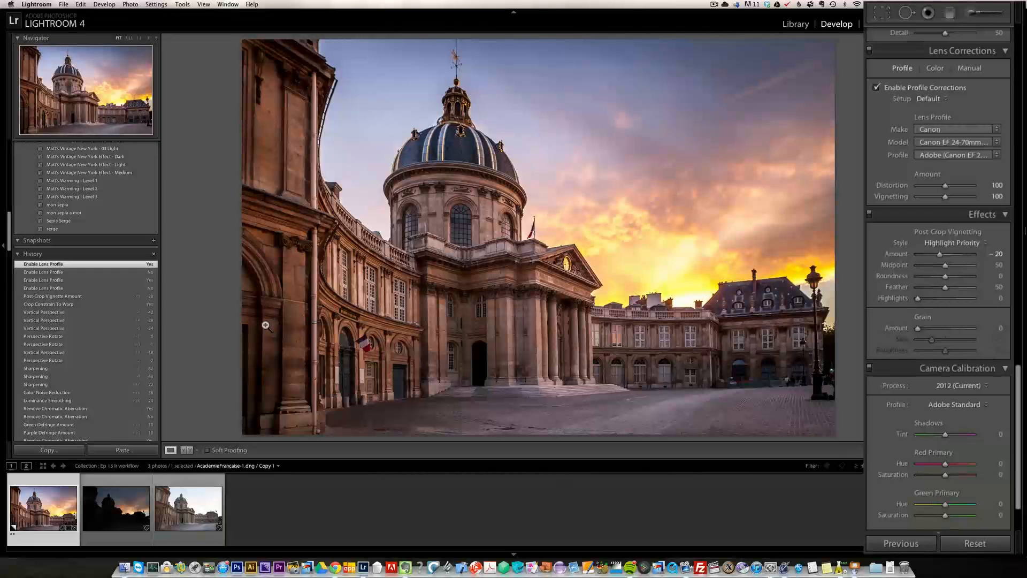
{"action": "scroll", "coordinate": [45, 240], "scroll_direction": "down", "scroll_amount": 2}
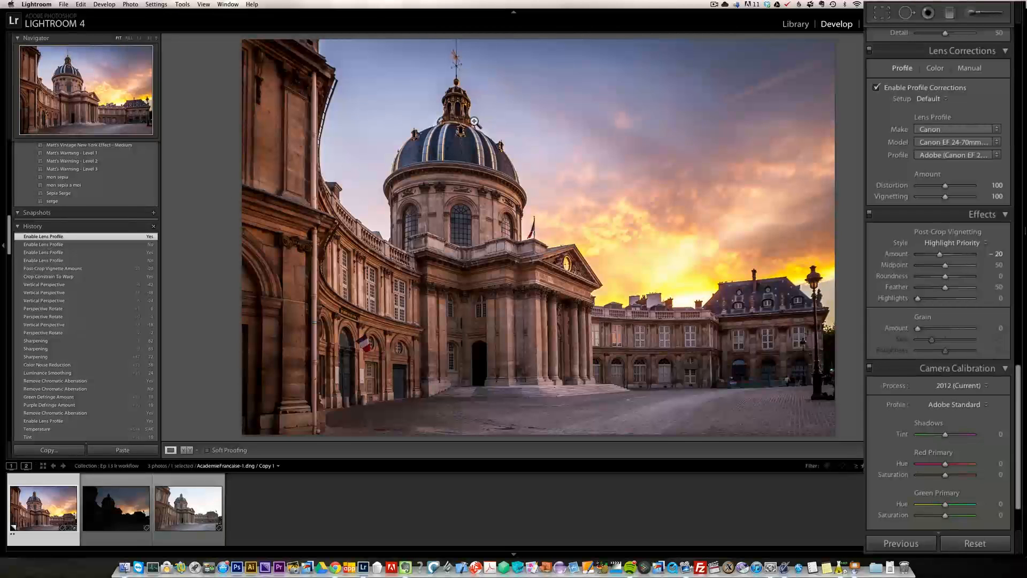
- Paint over the far building by the lamppost using an adjustment brush of size 11 with exposure 0.42
{"action": "left_click_drag", "start_coordinate": [1018, 197], "coordinate": [1019, 96]}
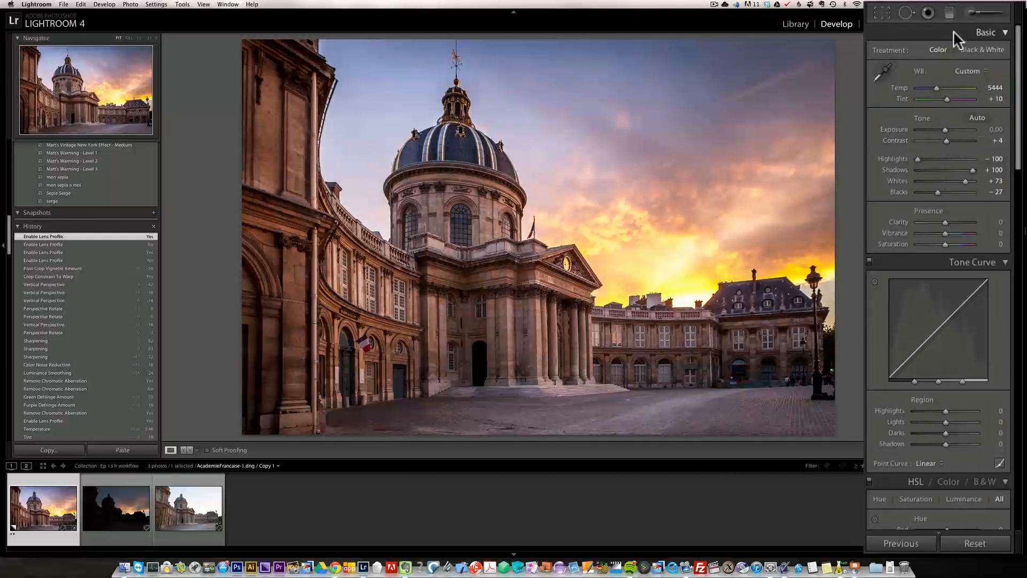
{"action": "left_click", "coordinate": [968, 14]}
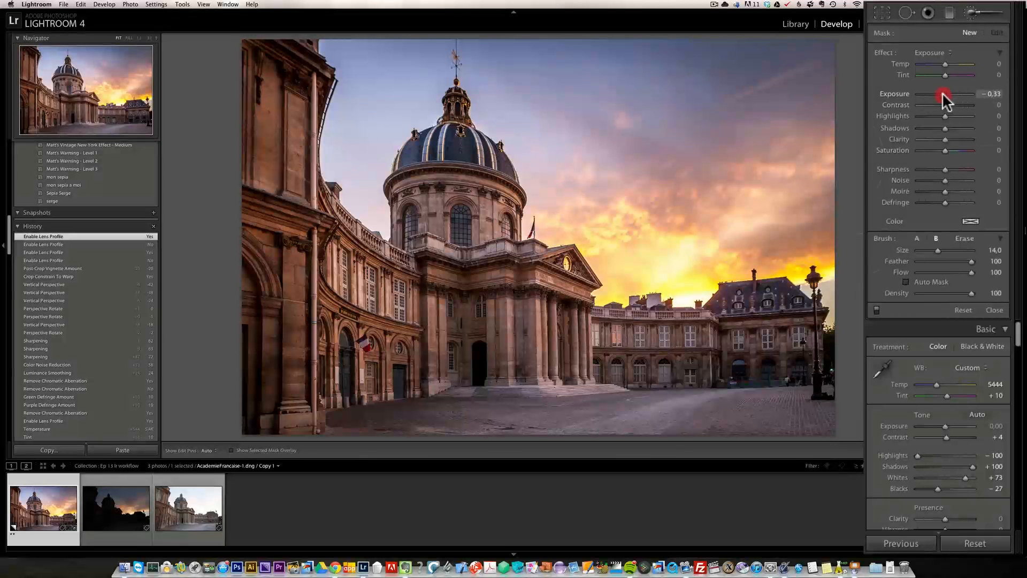
{"action": "left_click_drag", "start_coordinate": [948, 98], "coordinate": [954, 99]}
{"action": "scroll", "coordinate": [752, 342], "scroll_direction": "down", "scroll_amount": 3}
{"action": "key", "text": "h"}
{"action": "mouse_move", "coordinate": [773, 335]}
{"action": "left_mouse_down"}
{"action": "mouse_move", "coordinate": [702, 347]}
{"action": "mouse_move", "coordinate": [741, 376]}
{"action": "mouse_move", "coordinate": [780, 370]}
{"action": "mouse_move", "coordinate": [771, 346]}
{"action": "mouse_move", "coordinate": [726, 351]}
{"action": "mouse_move", "coordinate": [720, 362]}
{"action": "mouse_move", "coordinate": [803, 399]}
{"action": "left_mouse_up"}
{"action": "key", "text": "h"}
{"action": "key", "text": "h"}
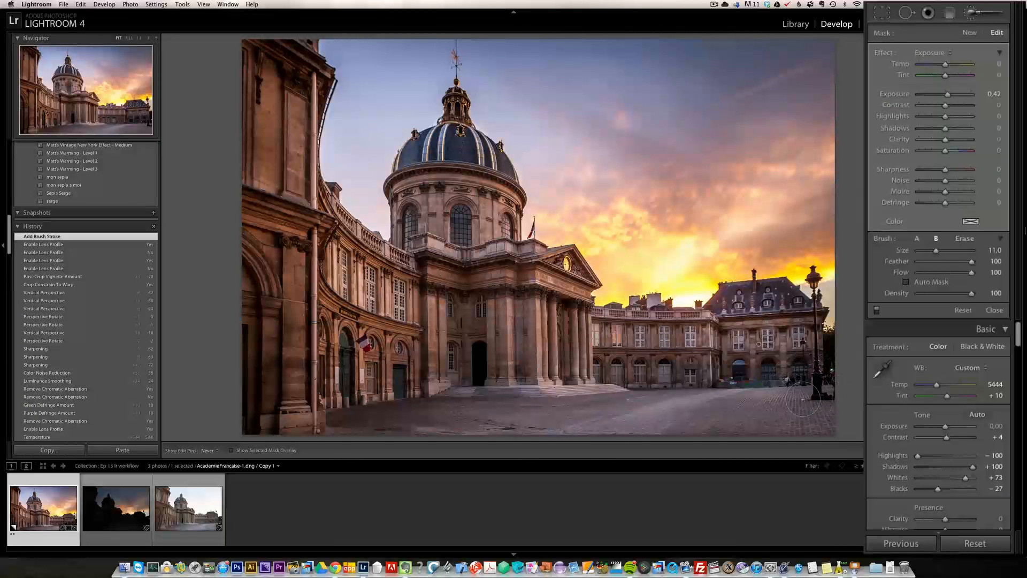
{"action": "key", "text": "h"}
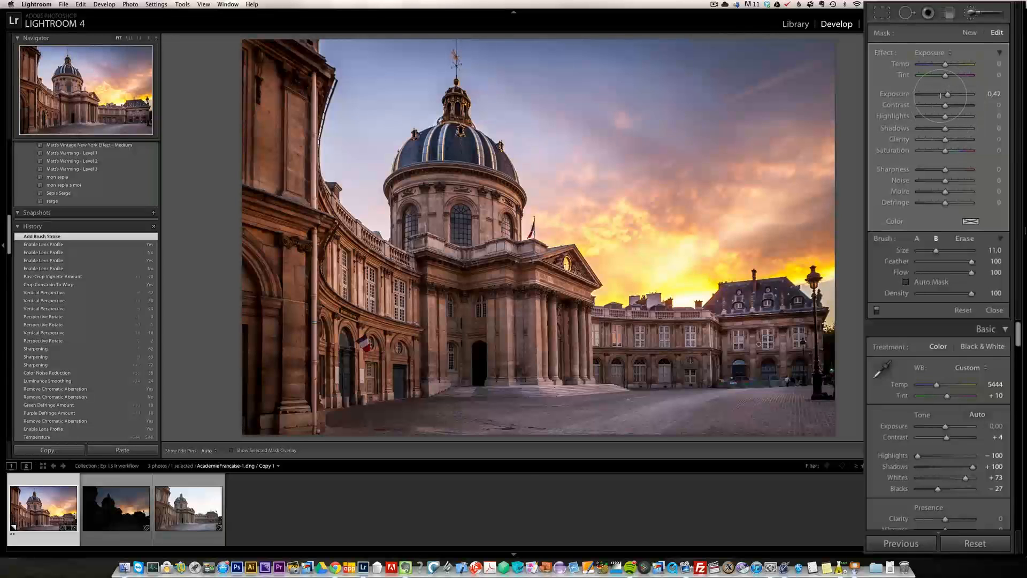
- Raise the exposure of the brush adjustment on the far building to 0.89
{"action": "left_click", "coordinate": [945, 94]}
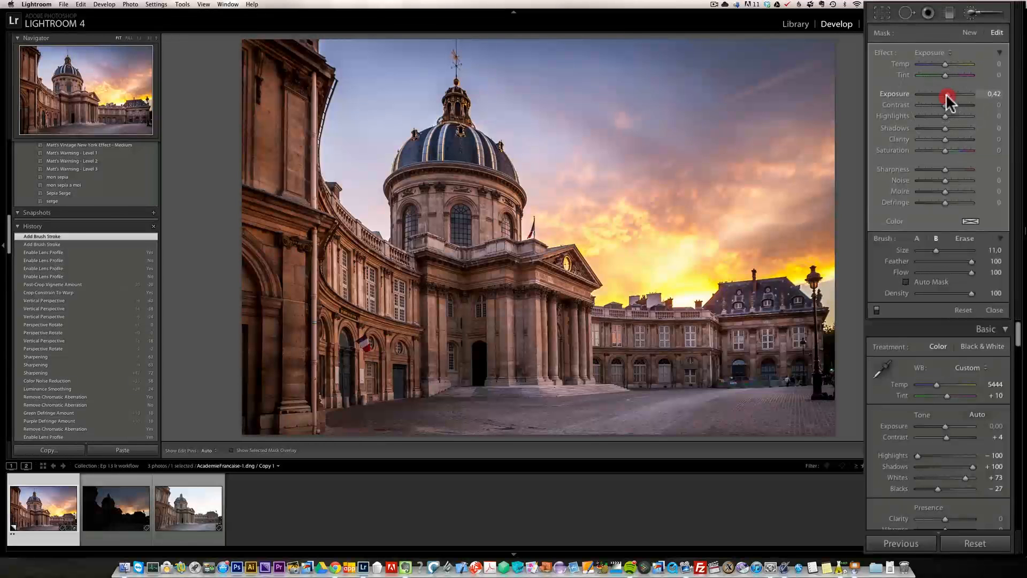
{"action": "left_click_drag", "start_coordinate": [947, 95], "coordinate": [948, 94]}
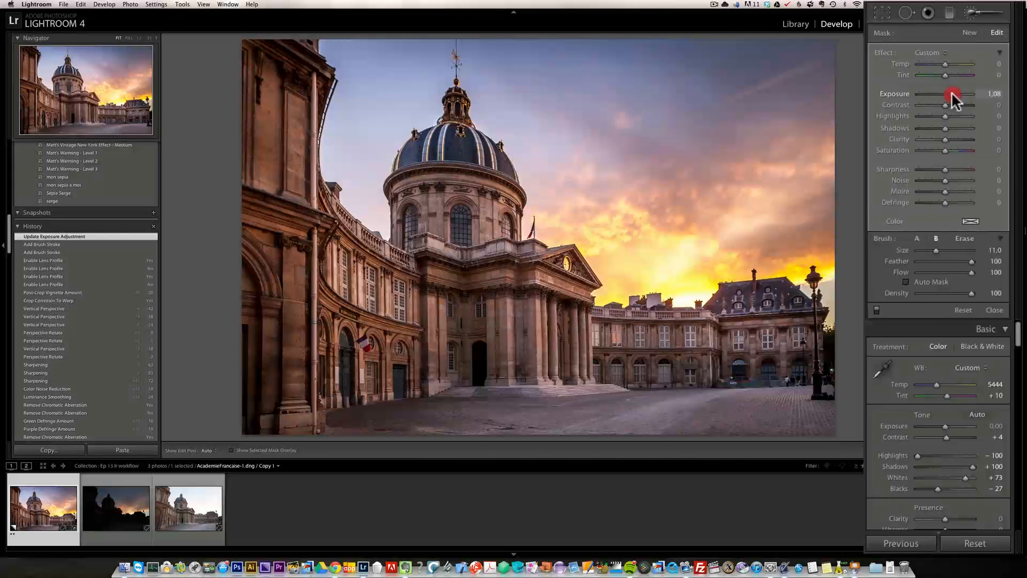
{"action": "left_click_drag", "start_coordinate": [952, 92], "coordinate": [952, 92]}
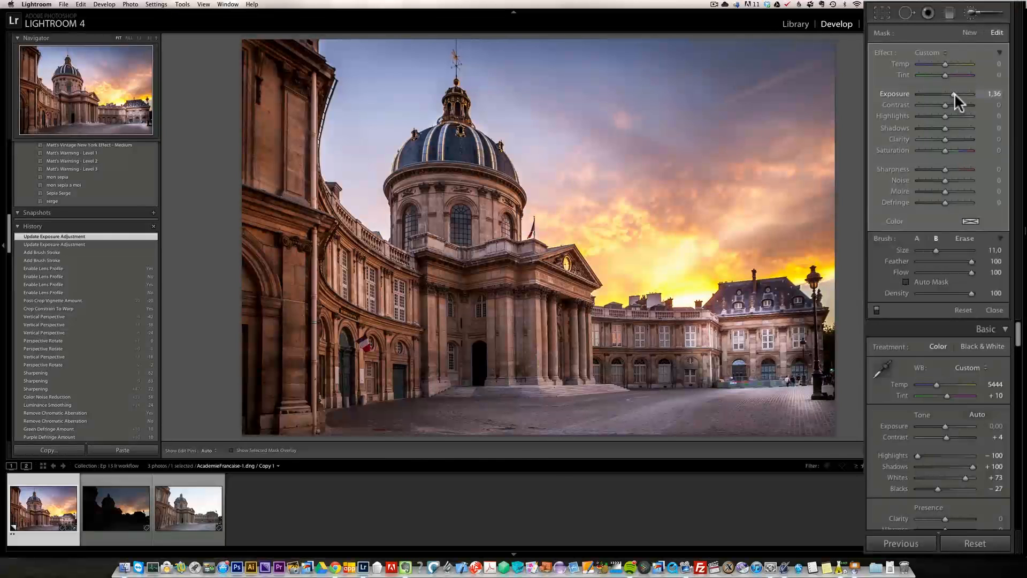
{"action": "left_click_drag", "start_coordinate": [956, 101], "coordinate": [956, 101]}
{"action": "left_click_drag", "start_coordinate": [952, 101], "coordinate": [951, 100]}
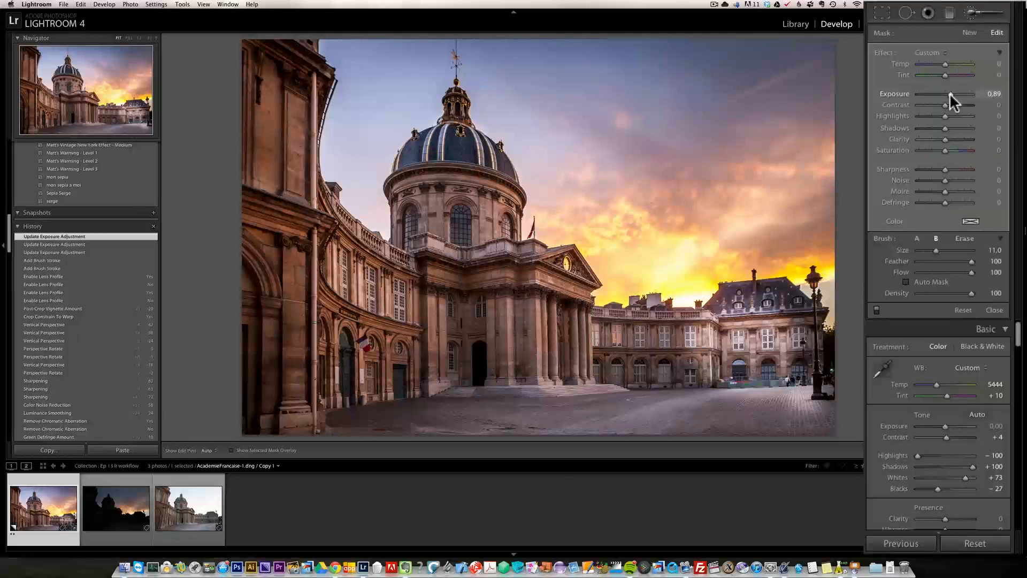
{"action": "left_click", "coordinate": [952, 94]}
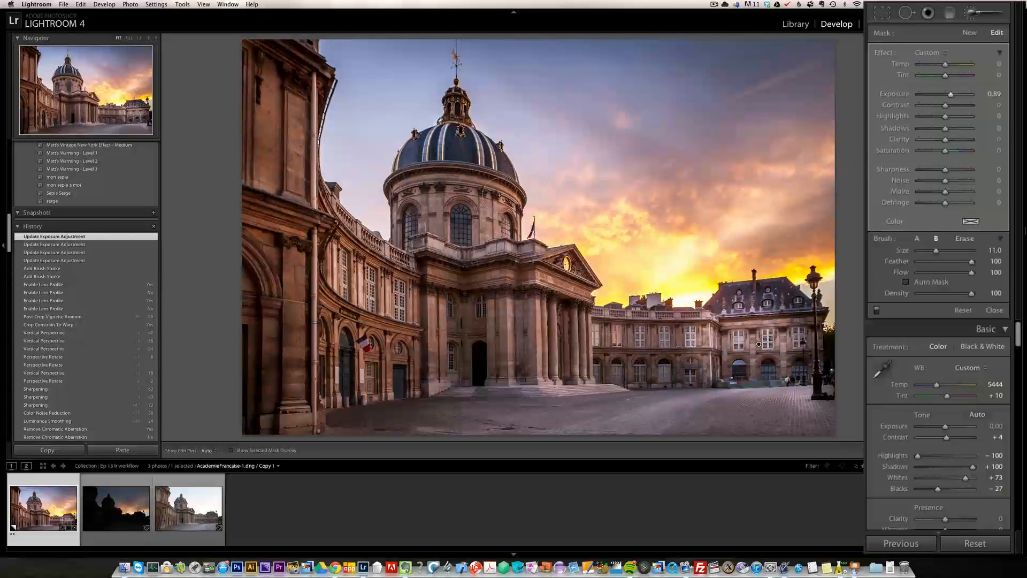
- Brighten the dome, the central façade and the near building with a new size 15 brush mask at exposure 0.42, and close the brush
{"action": "left_click", "coordinate": [970, 33]}
{"action": "key", "text": "h"}
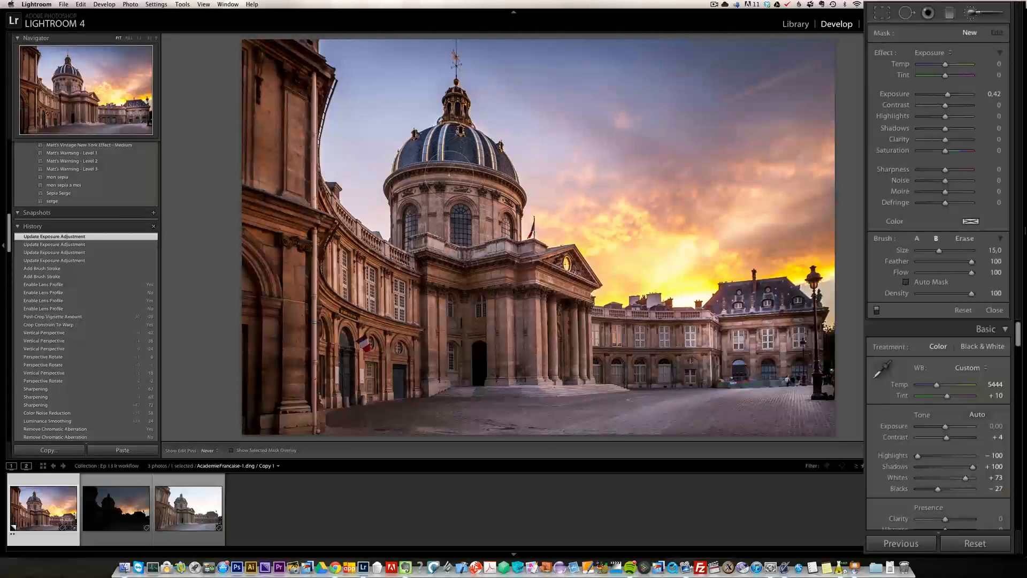
{"action": "left_click_drag", "start_coordinate": [449, 175], "coordinate": [471, 160]}
{"action": "left_click_drag", "start_coordinate": [487, 262], "coordinate": [528, 297]}
{"action": "key", "text": "h"}
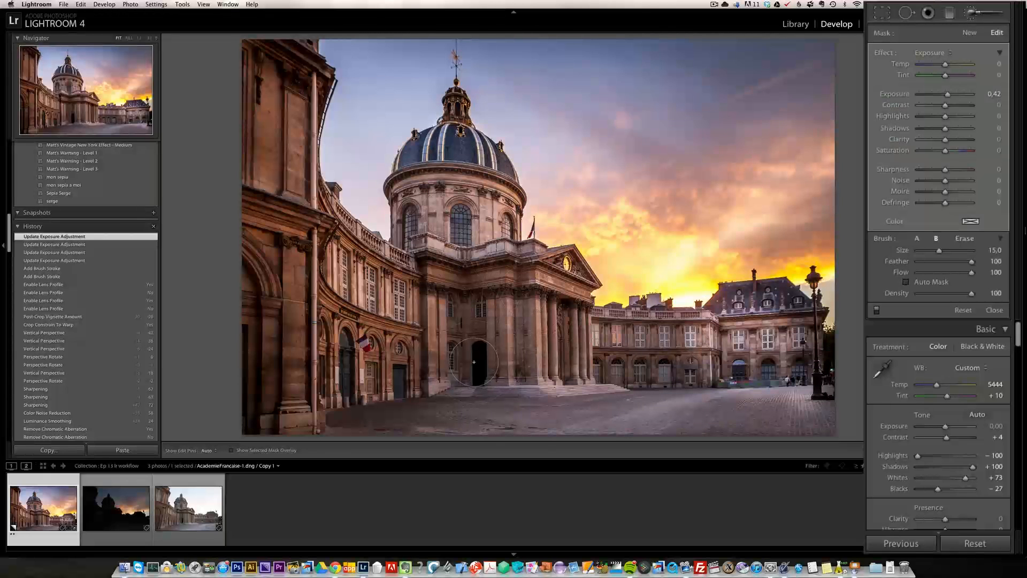
{"action": "mouse_move", "coordinate": [296, 198]}
{"action": "left_mouse_down"}
{"action": "mouse_move", "coordinate": [256, 139]}
{"action": "mouse_move", "coordinate": [263, 104]}
{"action": "left_mouse_up"}
{"action": "key", "text": "h"}
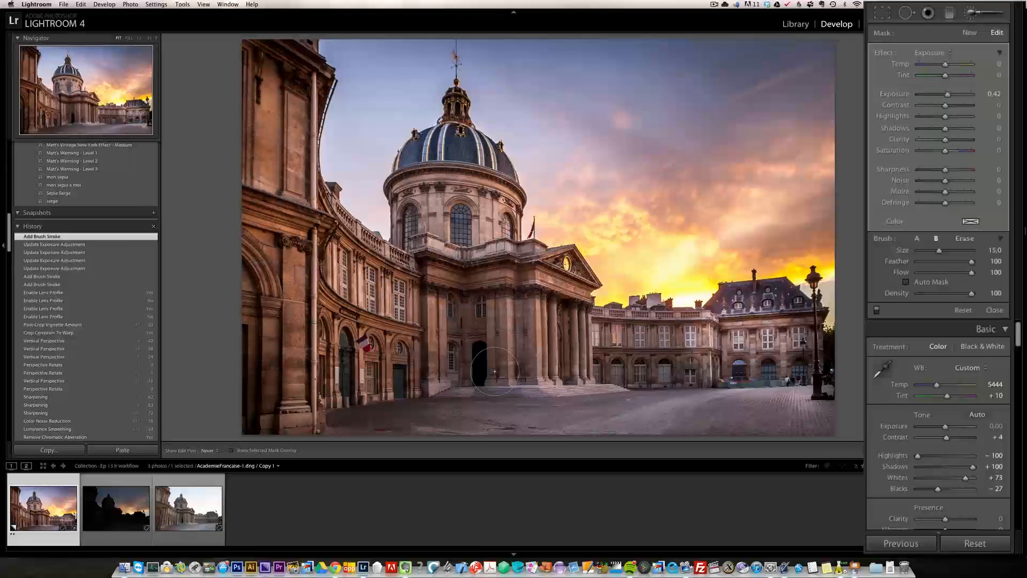
{"action": "left_click_drag", "start_coordinate": [495, 371], "coordinate": [337, 331]}
{"action": "key", "text": "h"}
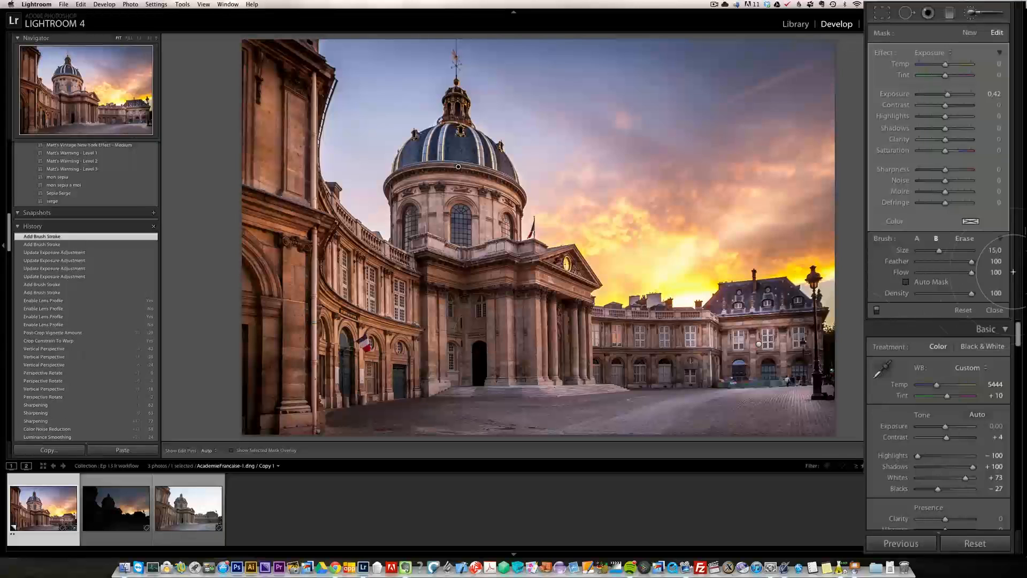
{"action": "left_click", "coordinate": [994, 309]}
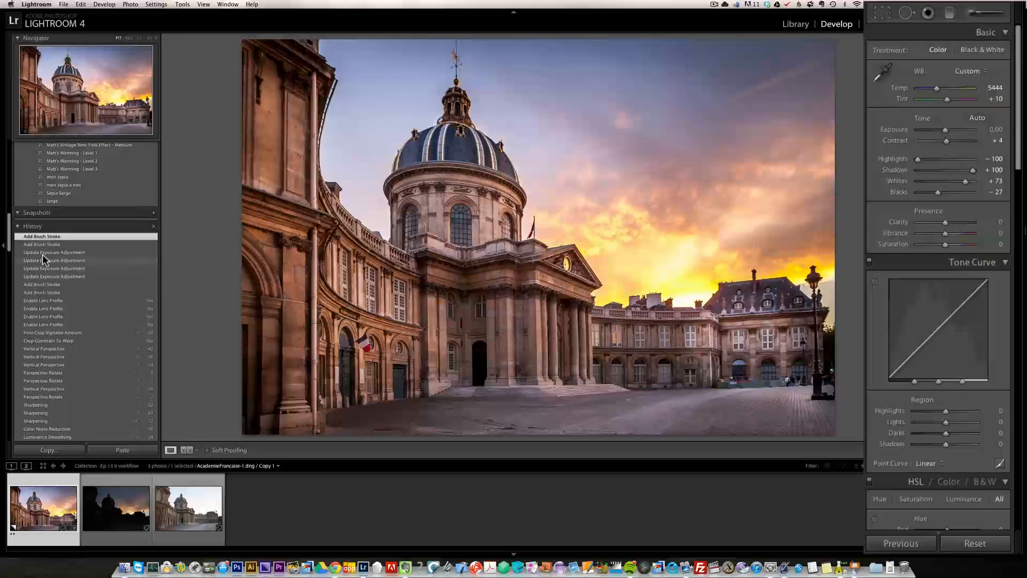
- Compare the photo's Reset Settings state in the edit history with the latest Add Brush Stroke state, and return to the latter
{"action": "left_click_drag", "start_coordinate": [9, 241], "coordinate": [16, 298]}
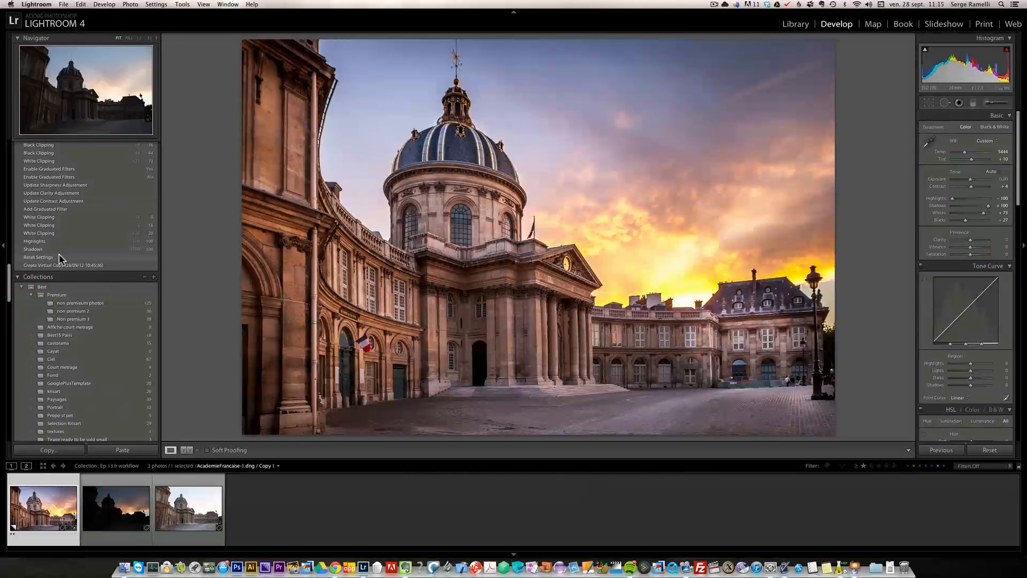
{"action": "left_click", "coordinate": [59, 256]}
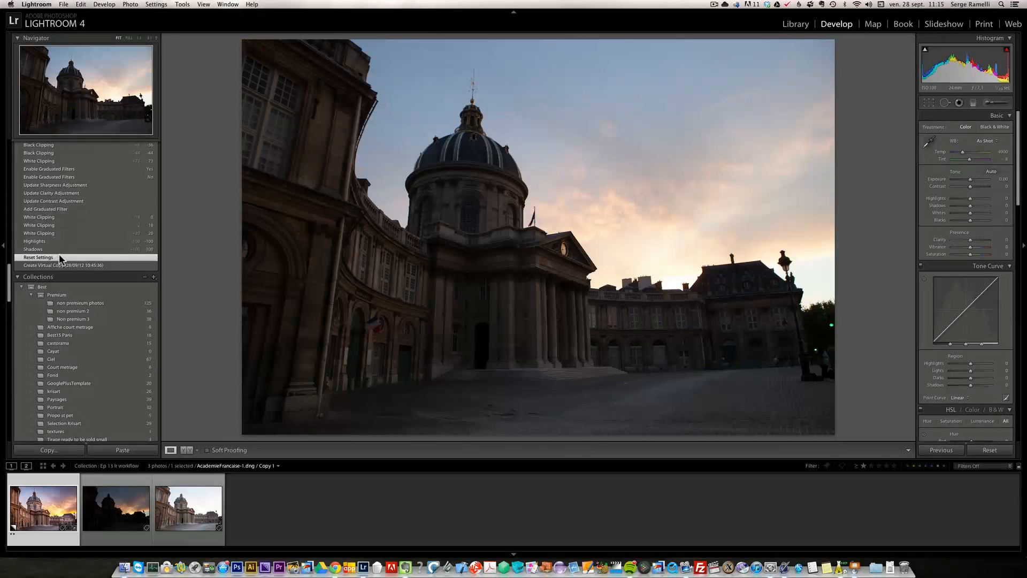
{"action": "left_click_drag", "start_coordinate": [8, 293], "coordinate": [7, 222]}
{"action": "left_click", "coordinate": [63, 254]}
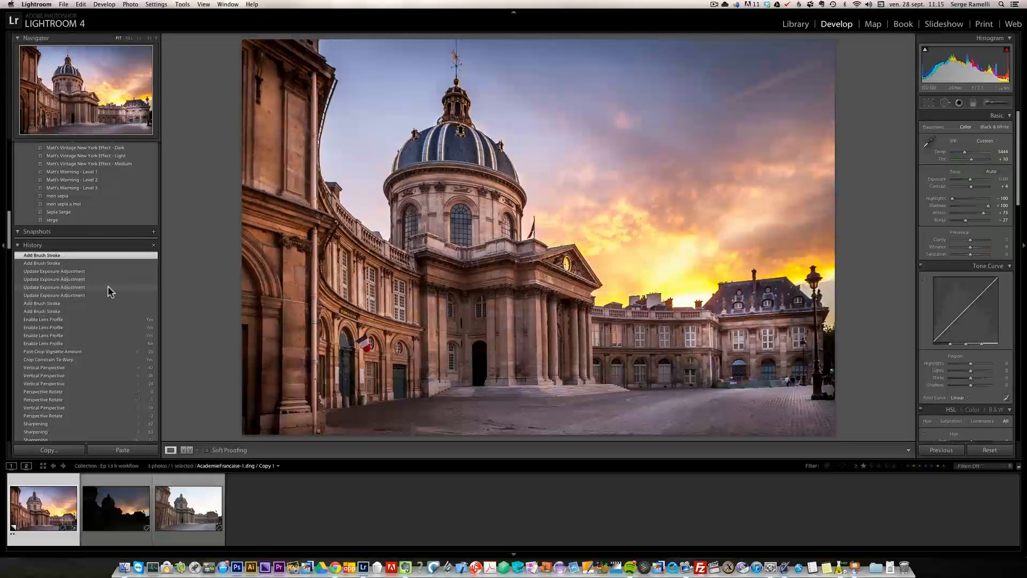
- Switch to Chrome, open the AppStore page on photoserge.com and look through the Photoshop, Lightroom and HDR tutorial offers
{"action": "key", "text": "super+Tab"}
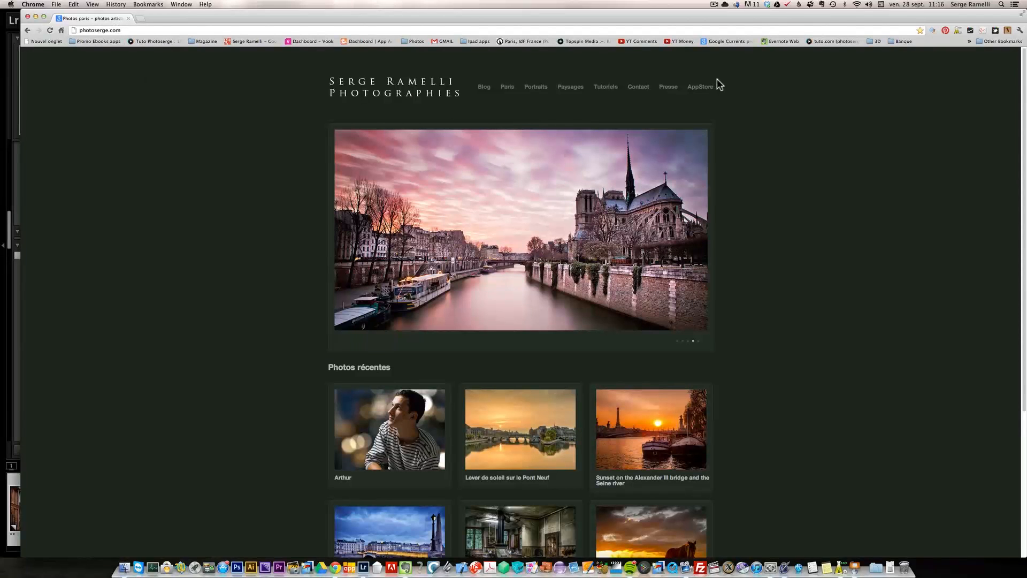
{"action": "left_click", "coordinate": [707, 89]}
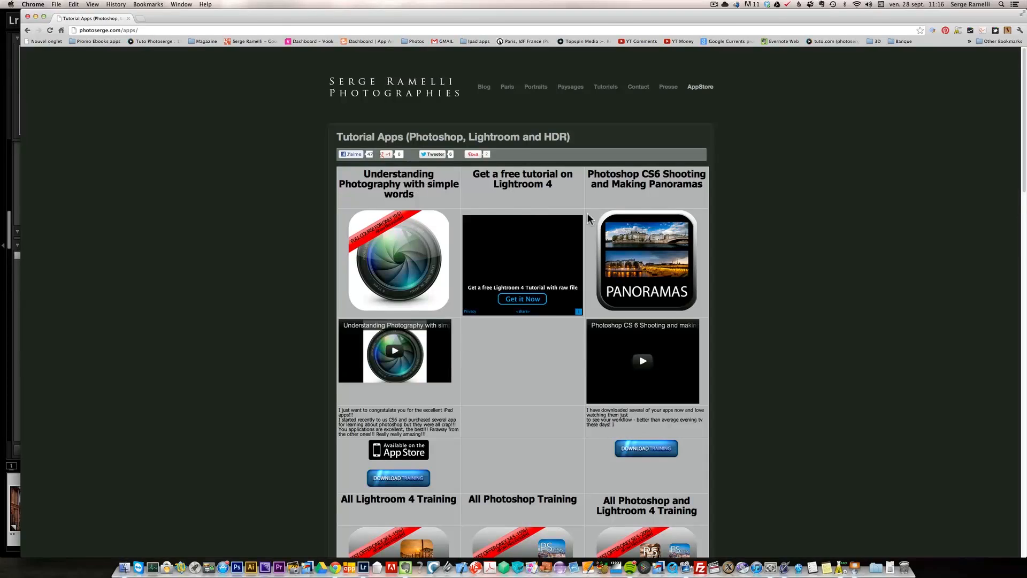
{"action": "left_click_drag", "start_coordinate": [1022, 127], "coordinate": [1024, 203]}
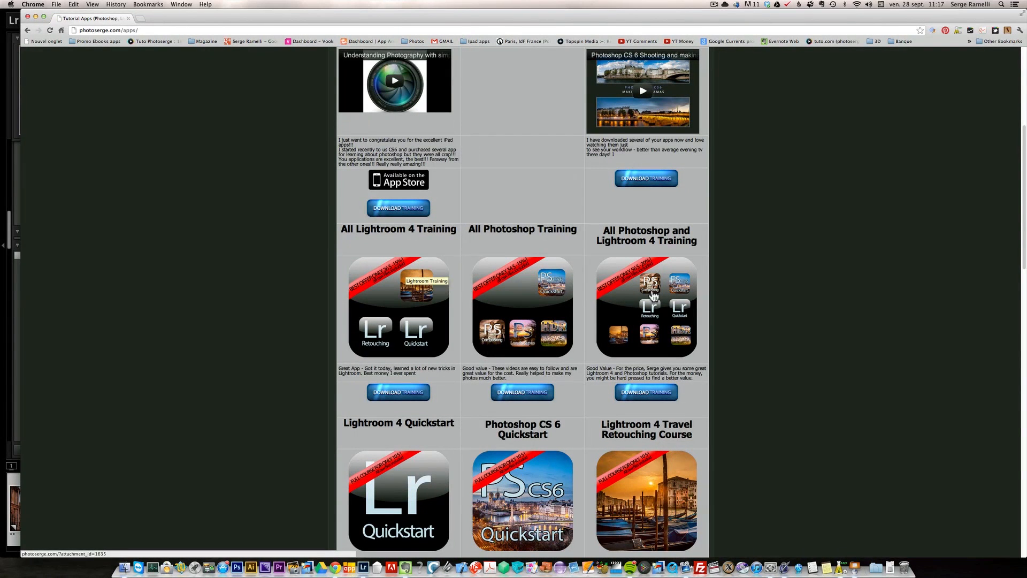
{"action": "left_click_drag", "start_coordinate": [1023, 247], "coordinate": [1022, 302]}
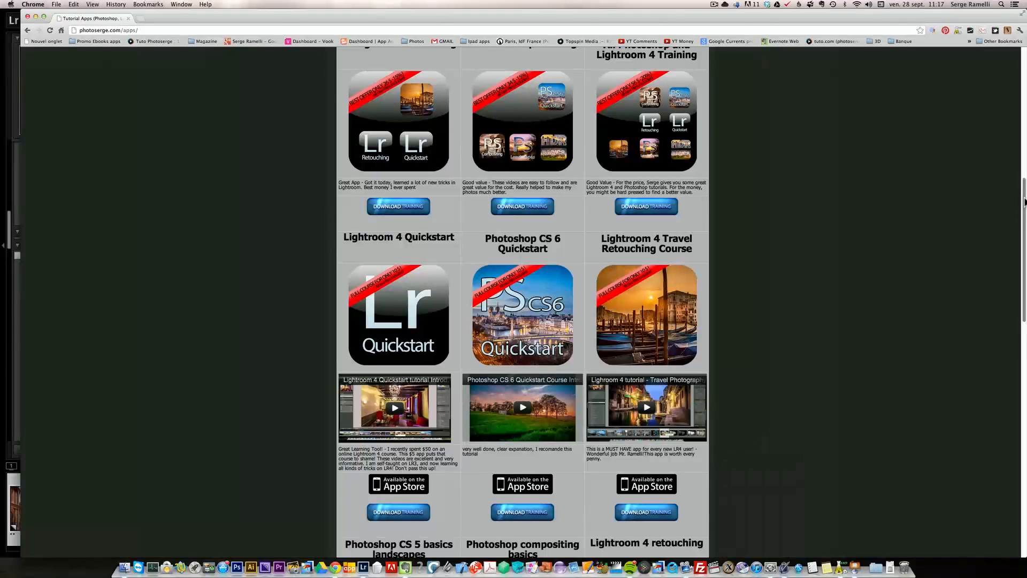
{"action": "mouse_move", "coordinate": [1022, 281]}
{"action": "left_mouse_down"}
{"action": "mouse_move", "coordinate": [1018, 241]}
{"action": "mouse_move", "coordinate": [1019, 369]}
{"action": "left_mouse_up"}
{"action": "left_click_drag", "start_coordinate": [1022, 300], "coordinate": [1024, 304]}
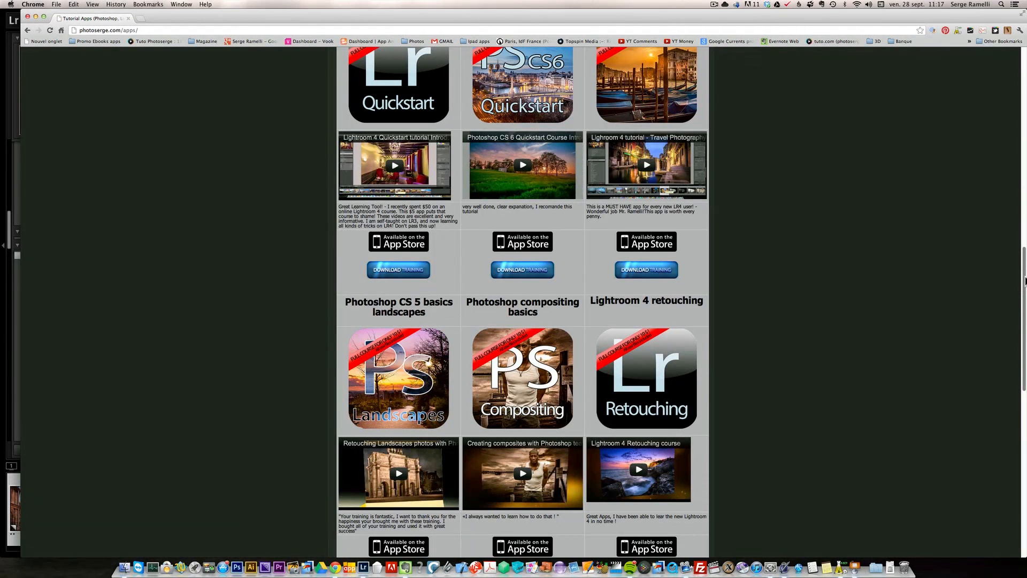
{"action": "left_click_drag", "start_coordinate": [1025, 280], "coordinate": [1025, 95]}
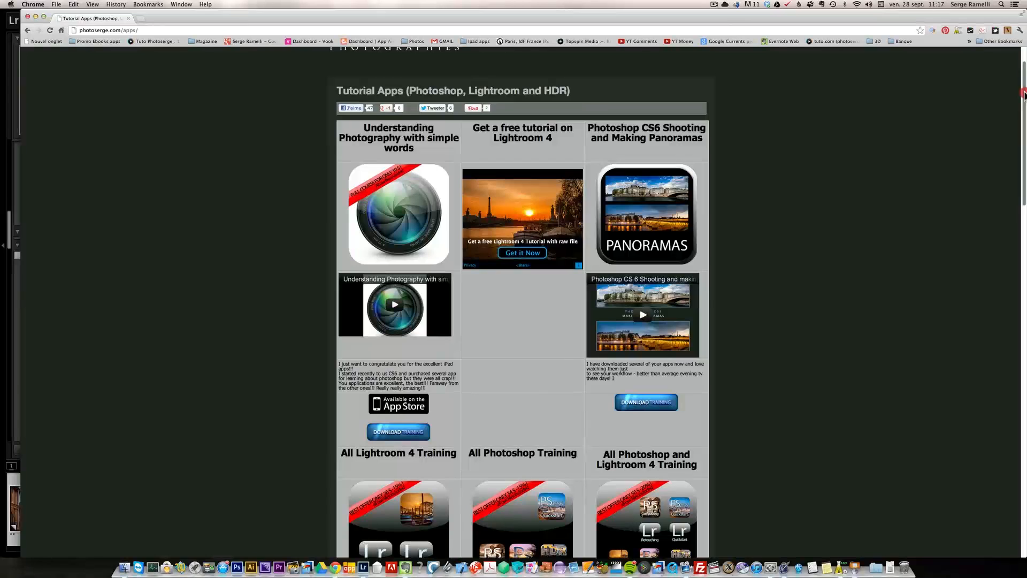